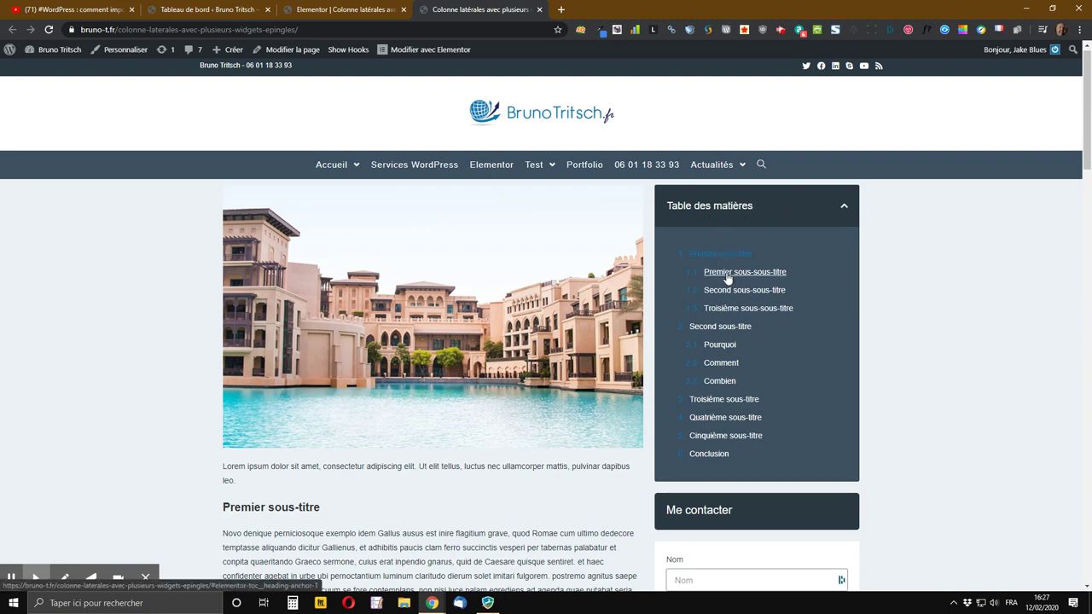
Step: Examine how the table of contents, the "Me contacter" heading and the contact form behave while the published page scrolls
scroll(720, 307, "down", 1)
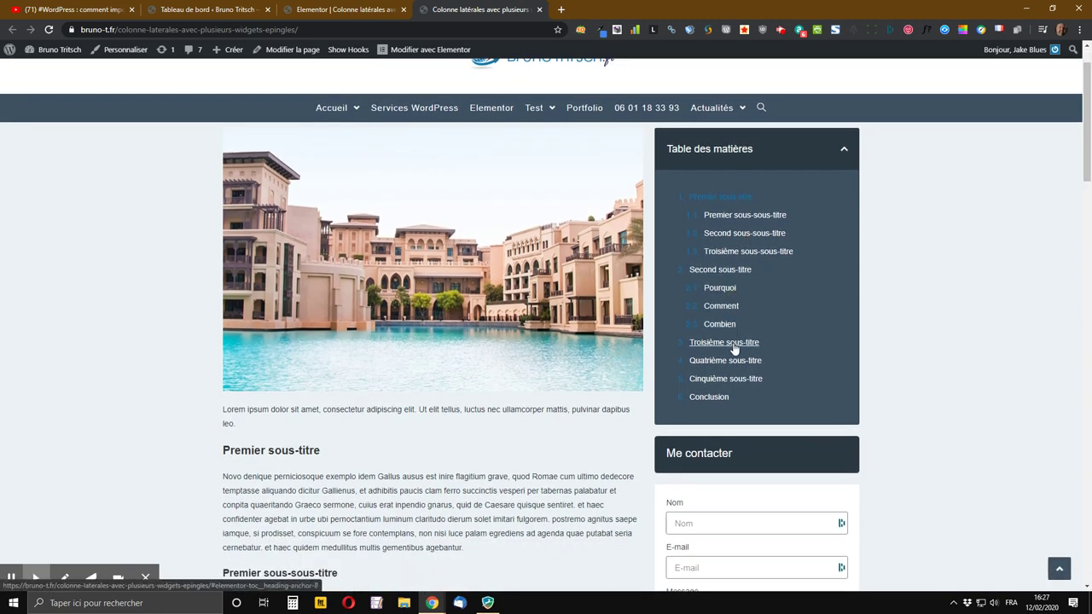
scroll(731, 341, "down", 1)
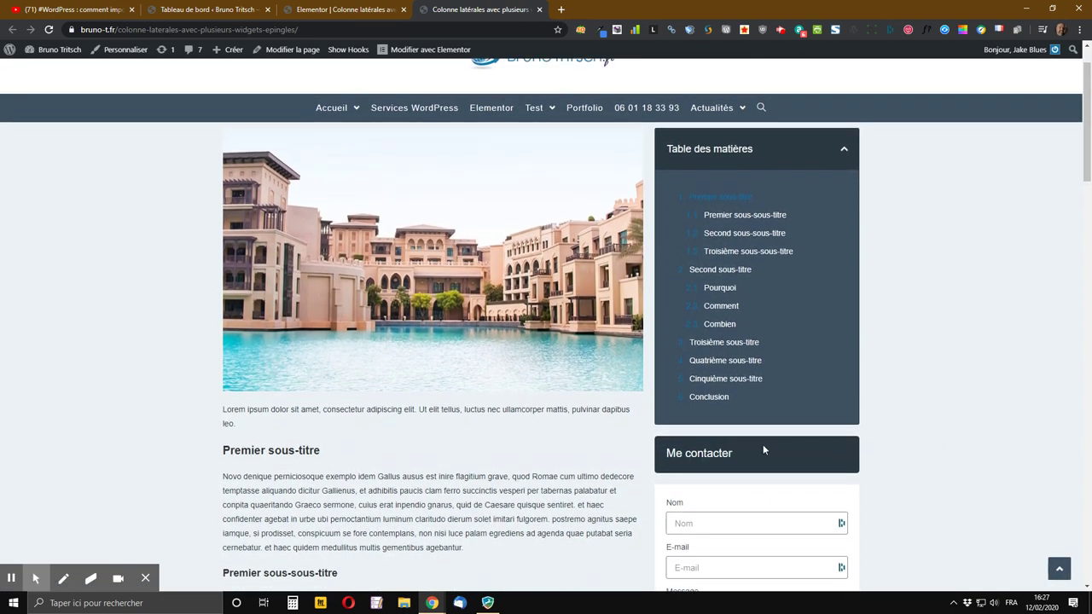
scroll(687, 455, "down", 1)
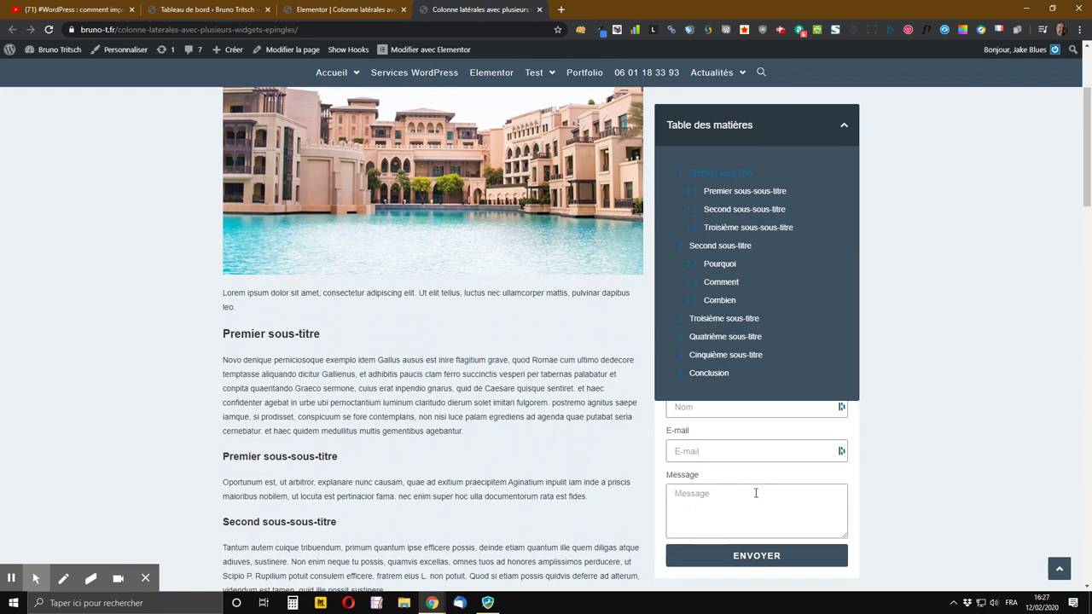
scroll(753, 492, "down", 2)
scroll(742, 488, "up", 4)
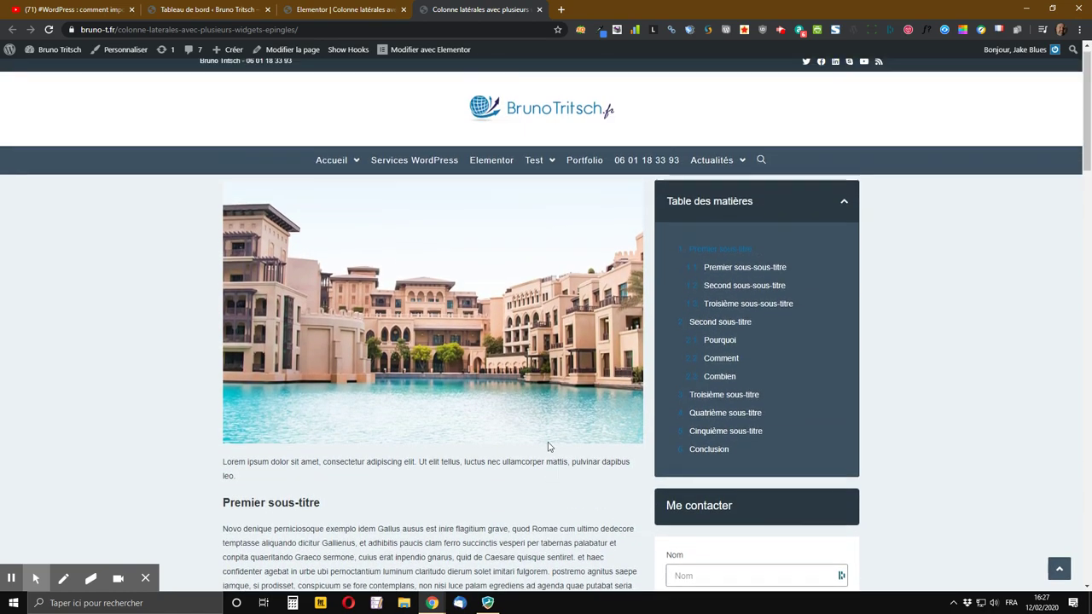
scroll(979, 390, "down", 2)
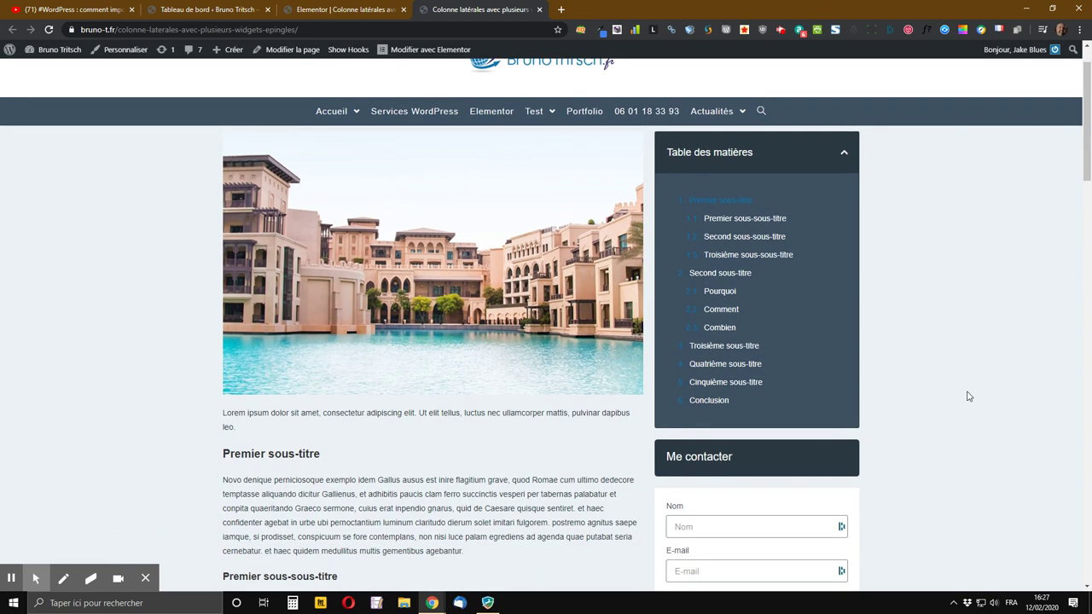
scroll(961, 400, "down", 2)
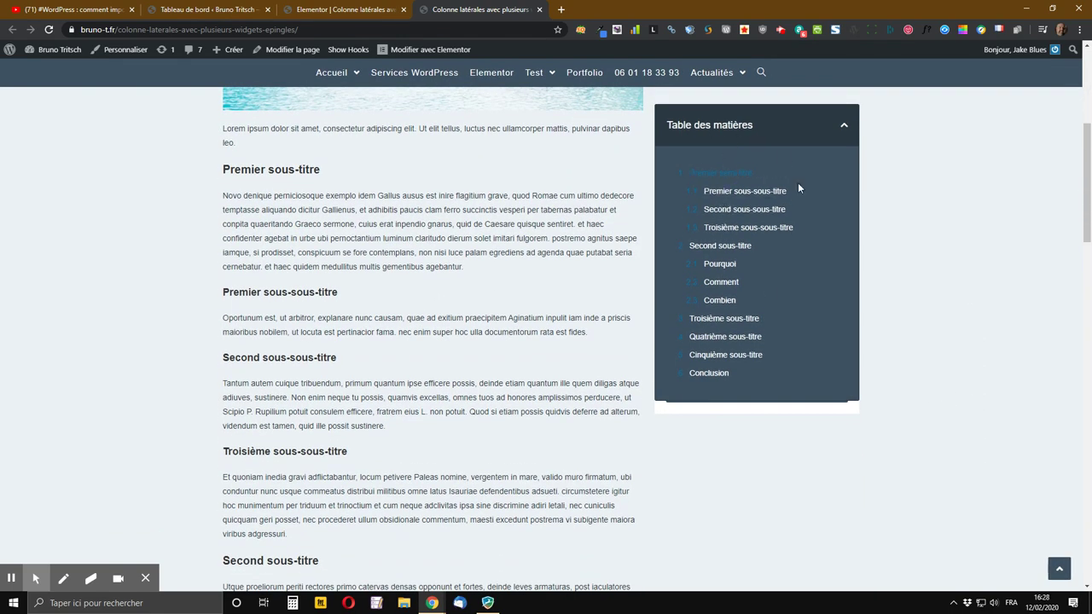
scroll(789, 255, "up", 3)
scroll(789, 472, "up", 2)
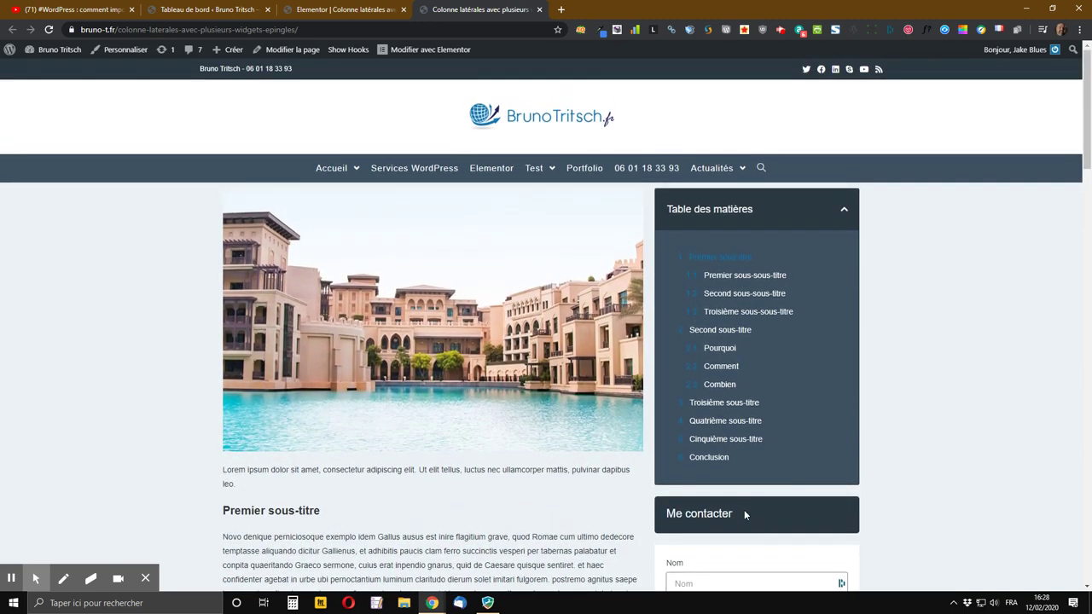
mouse_move(711, 168)
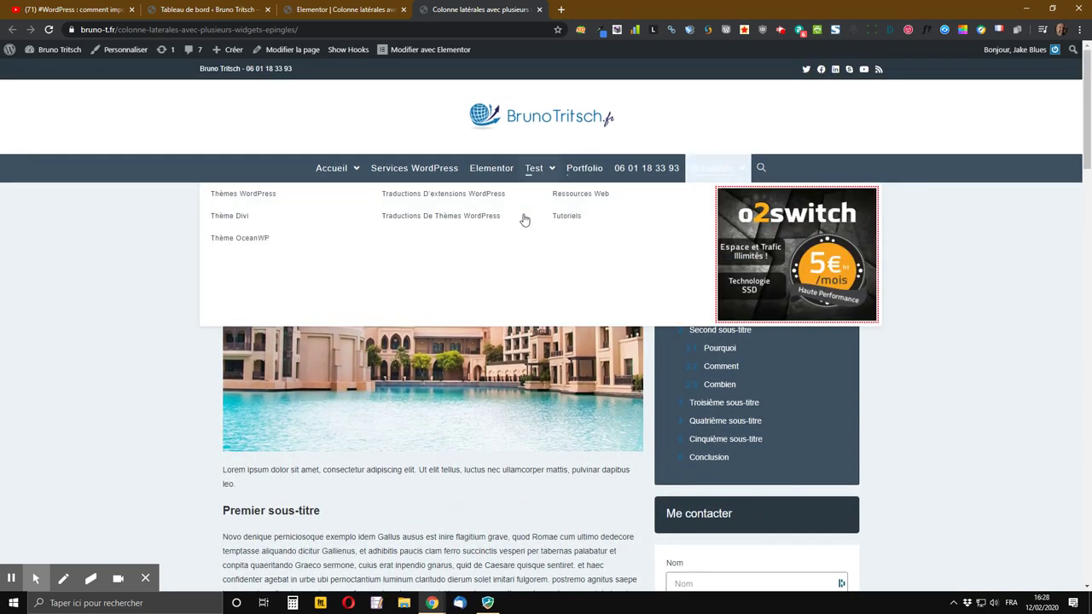
Step: Switch to the Elementor editor, set the "Me contacter" heading's Épinglé option to Haut and update the page
left_click(350, 9)
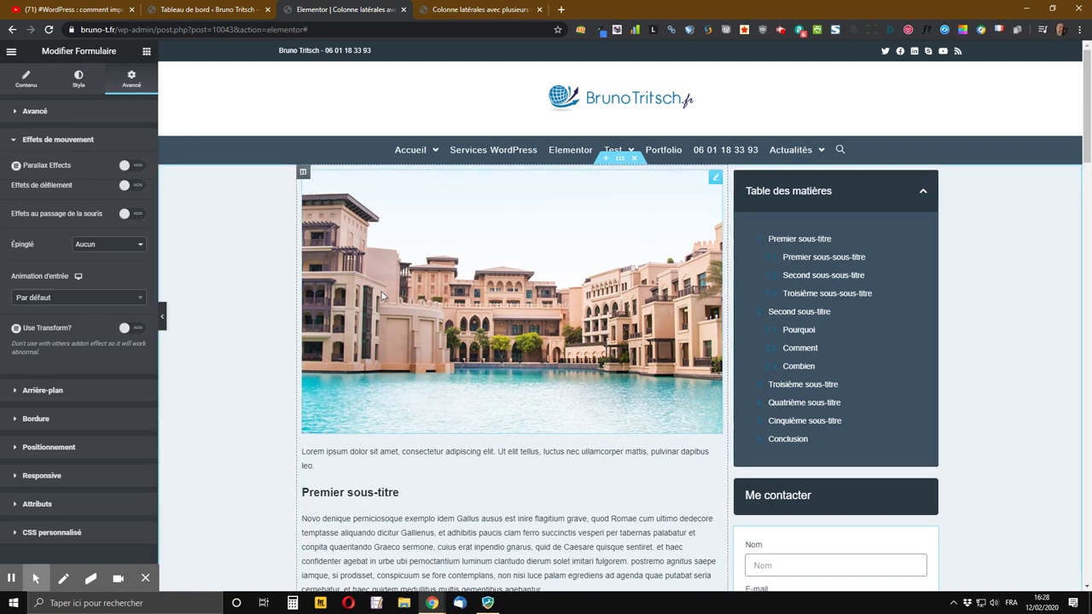
scroll(478, 408, "down", 2)
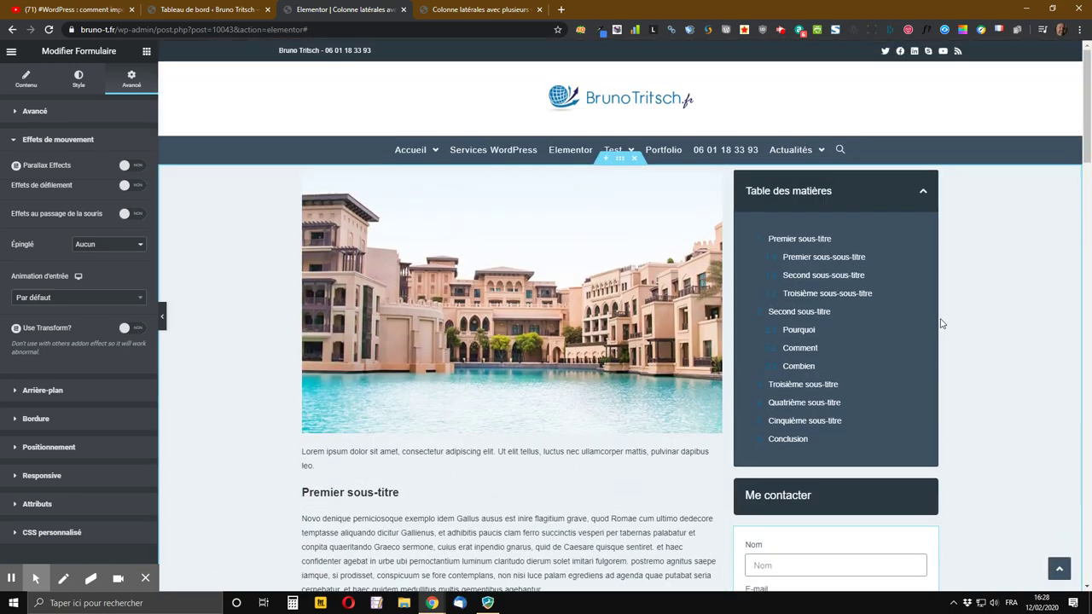
scroll(934, 317, "up", 2)
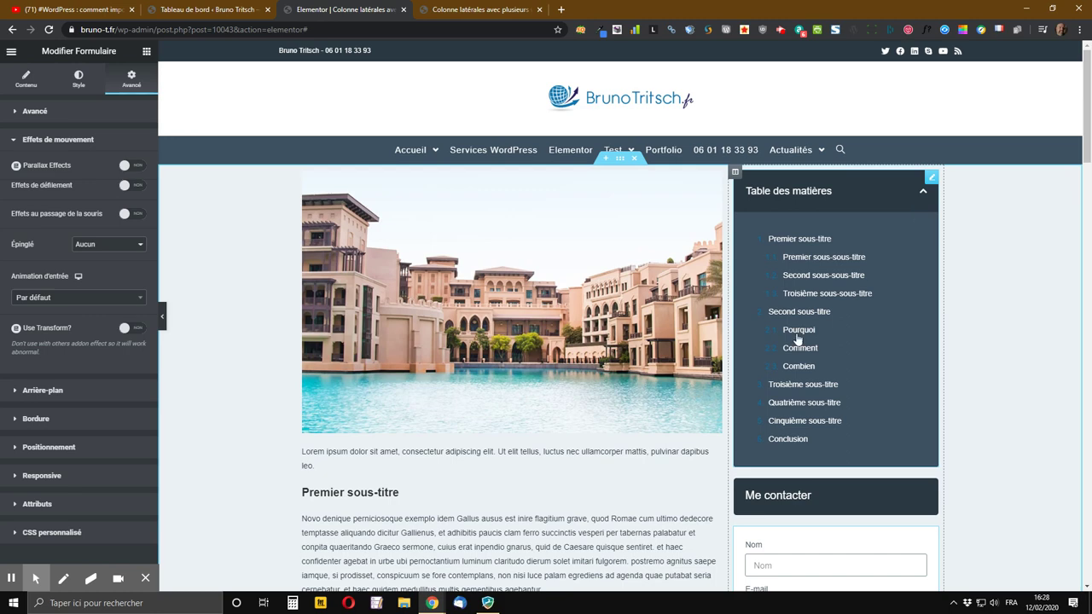
scroll(798, 340, "down", 1)
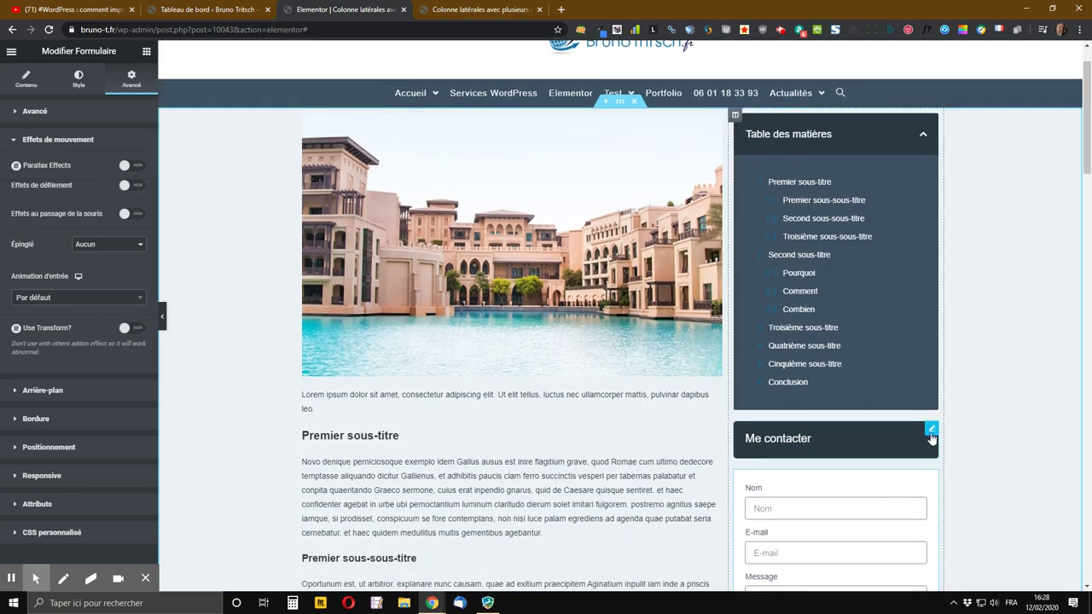
left_click(931, 432)
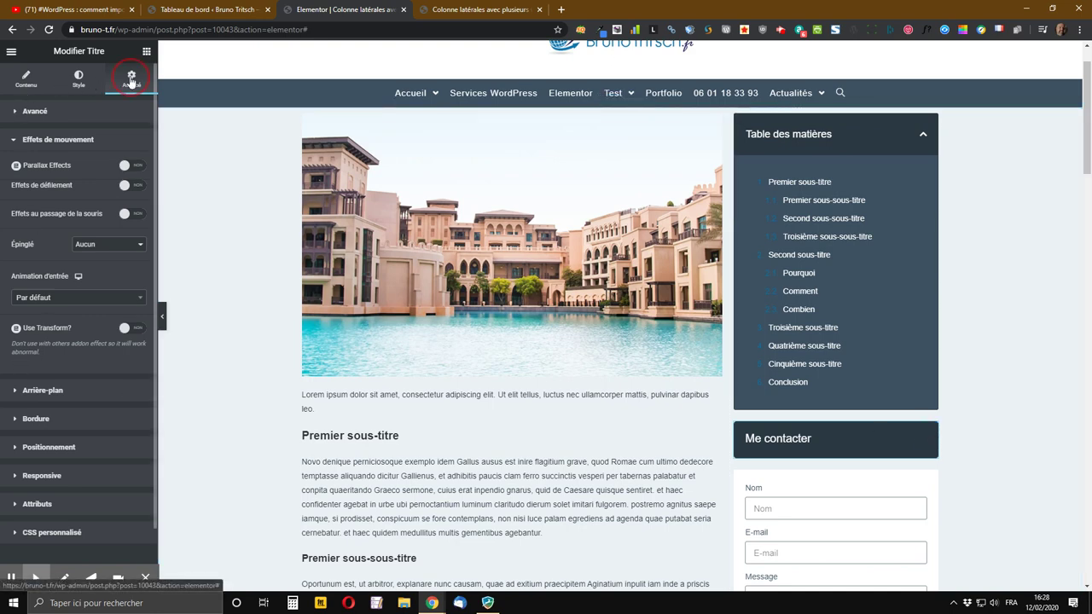
left_click(91, 250)
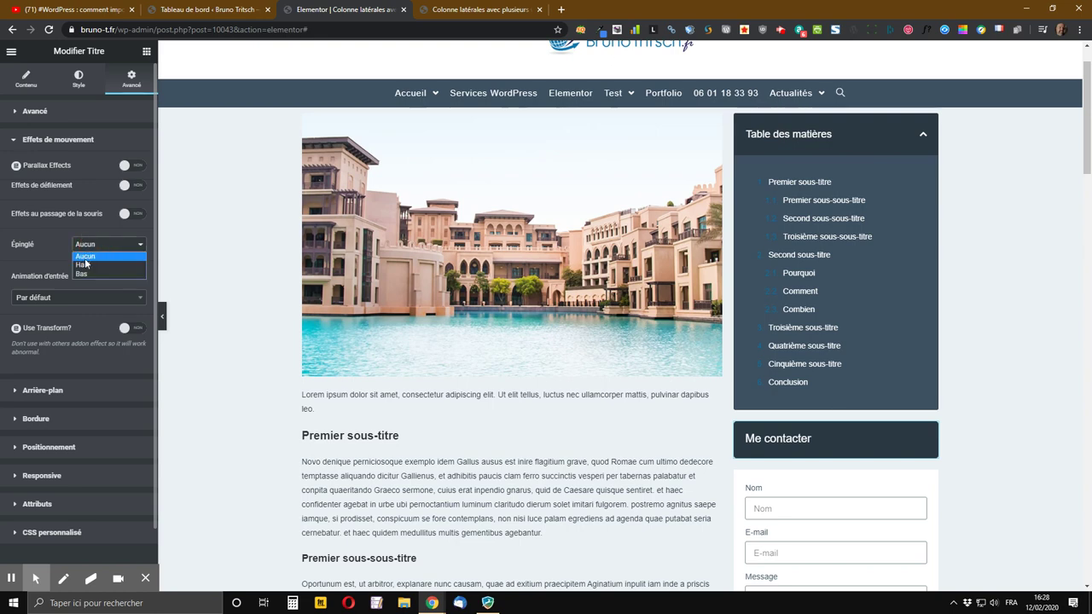
left_click(84, 265)
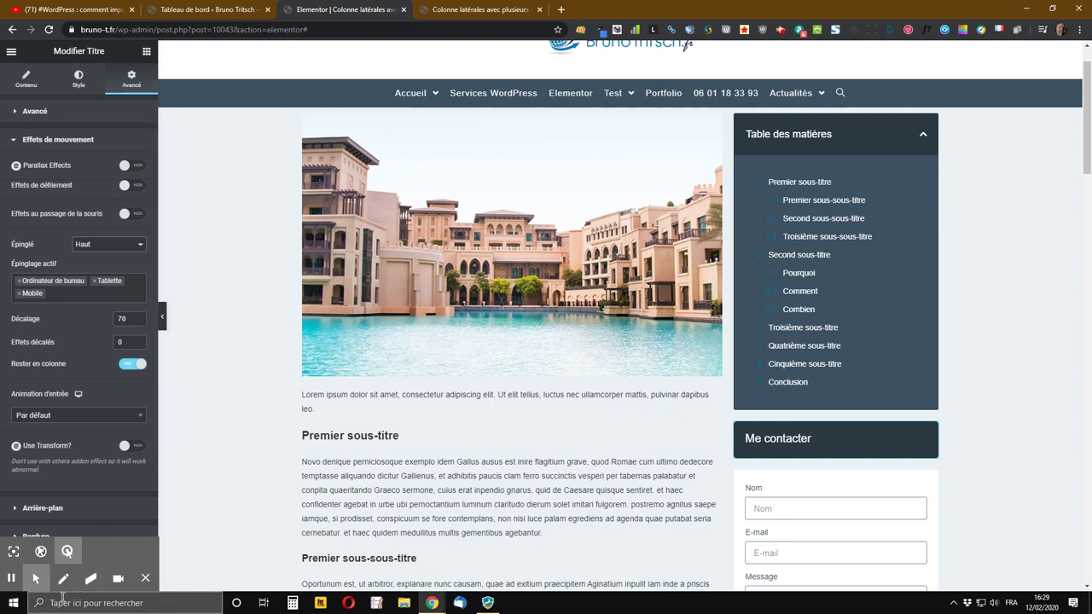
left_click(119, 579)
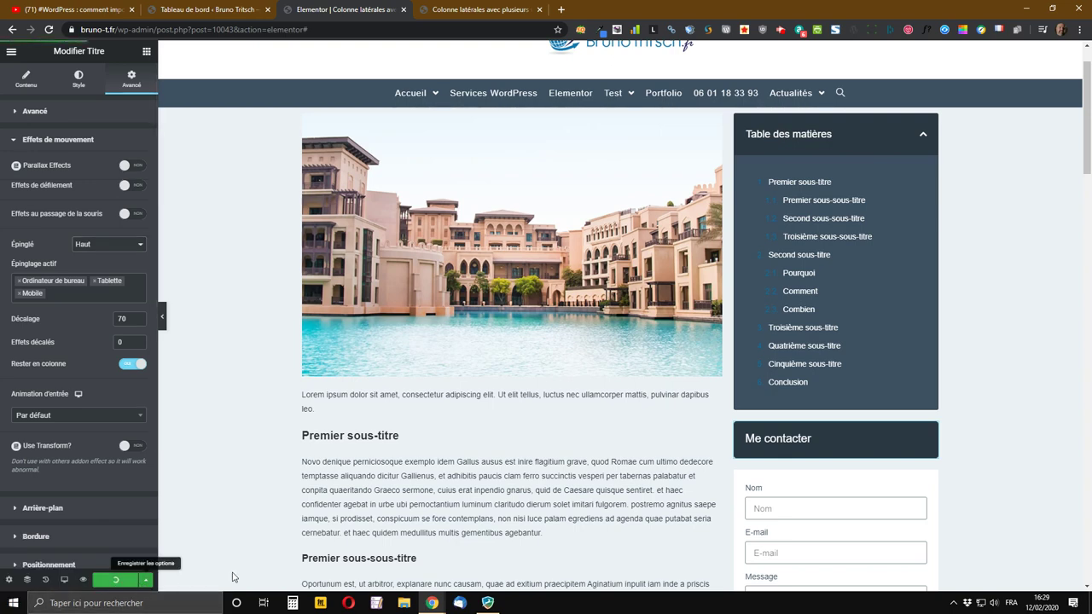
Step: Set the Épinglé option of the contact form under "Me contacter" to Haut and update the page
left_click(932, 476)
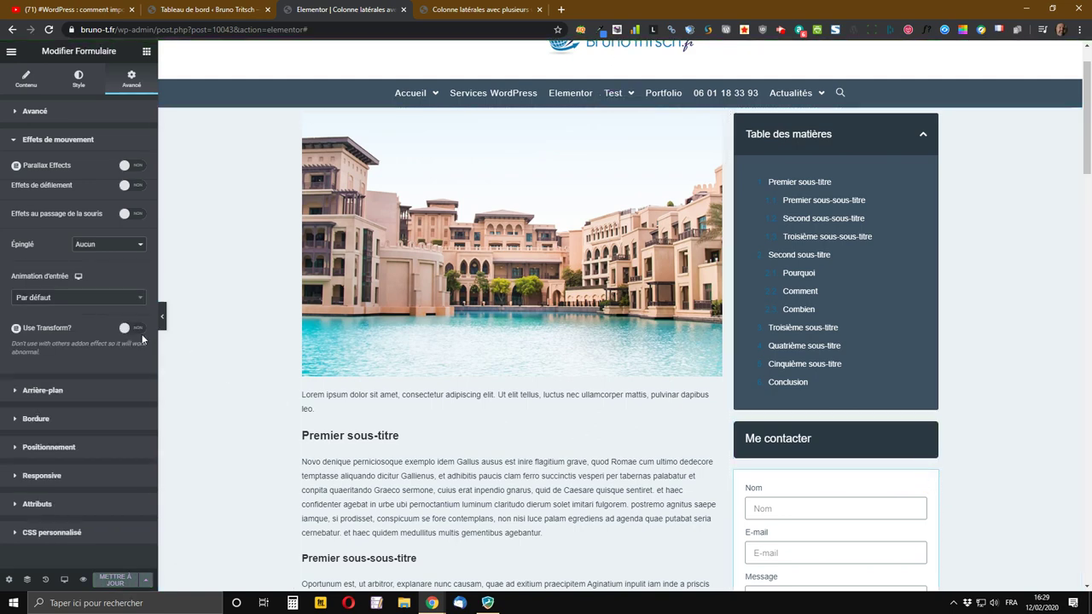
left_click(107, 246)
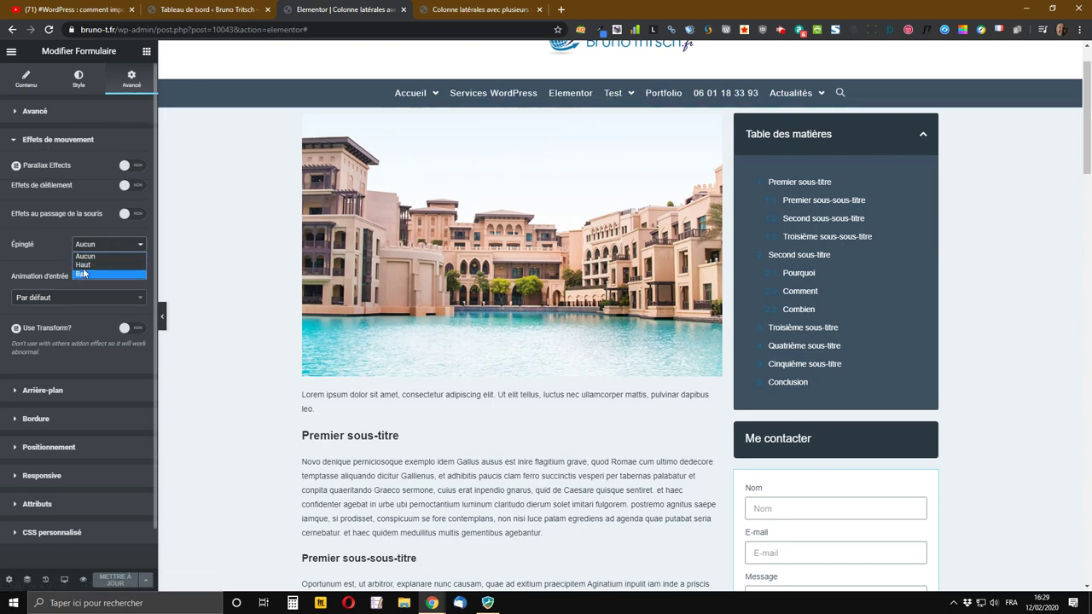
left_click(90, 266)
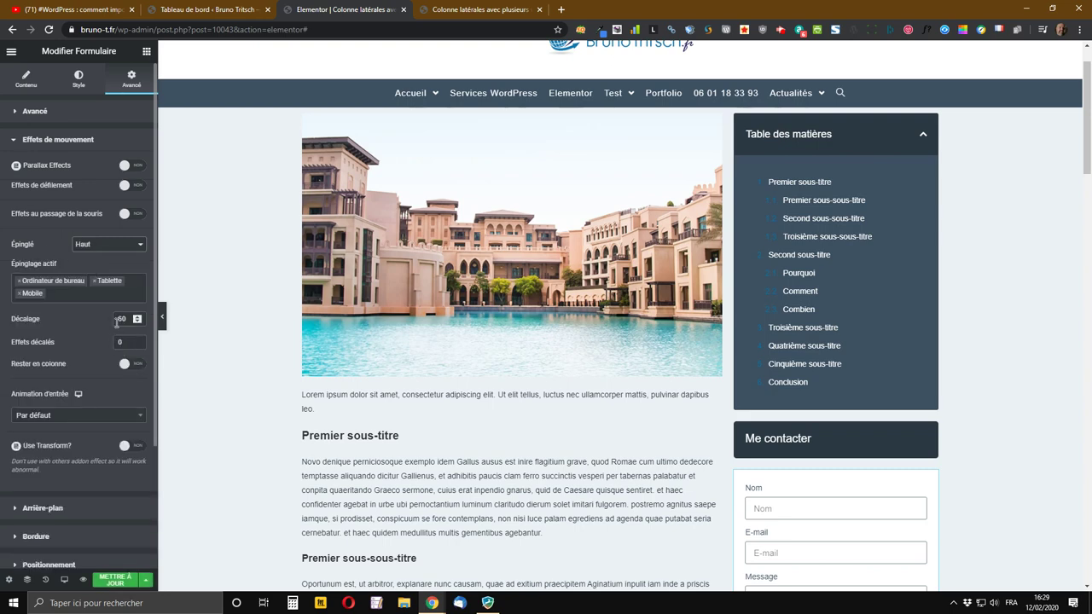
left_click(110, 581)
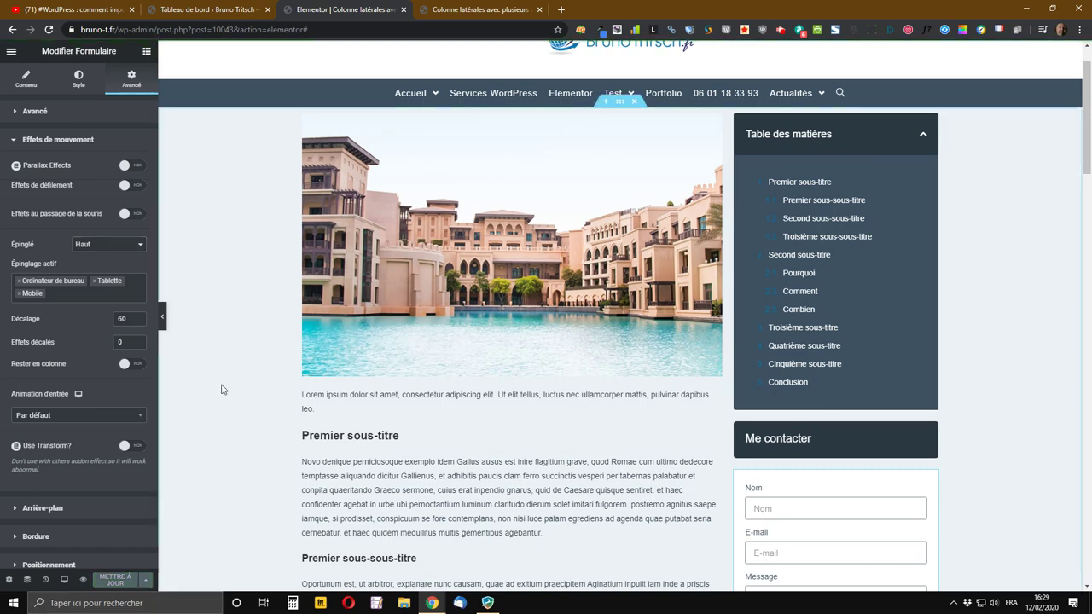
Step: Reload the published page and examine how the pinned heading and contact form move relative to the table of contents
left_click(482, 10)
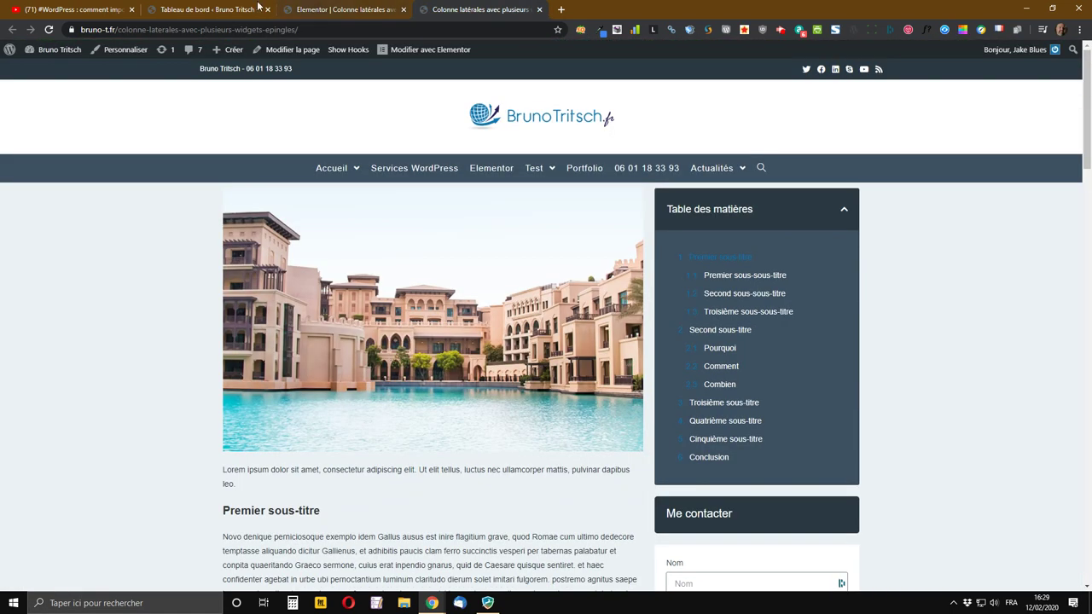
left_click(49, 30)
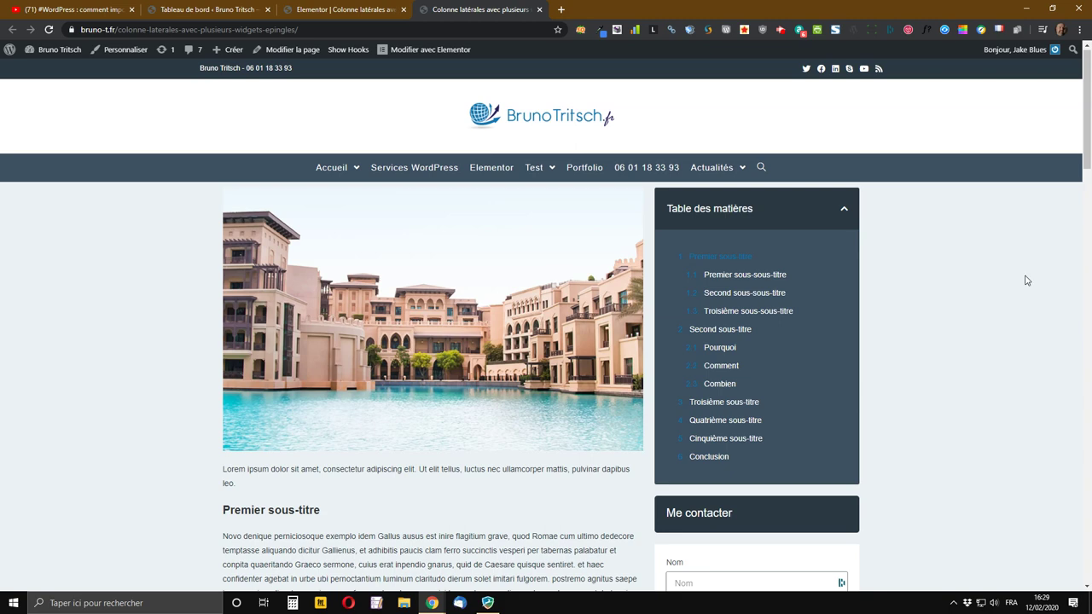
scroll(913, 279, "down", 1)
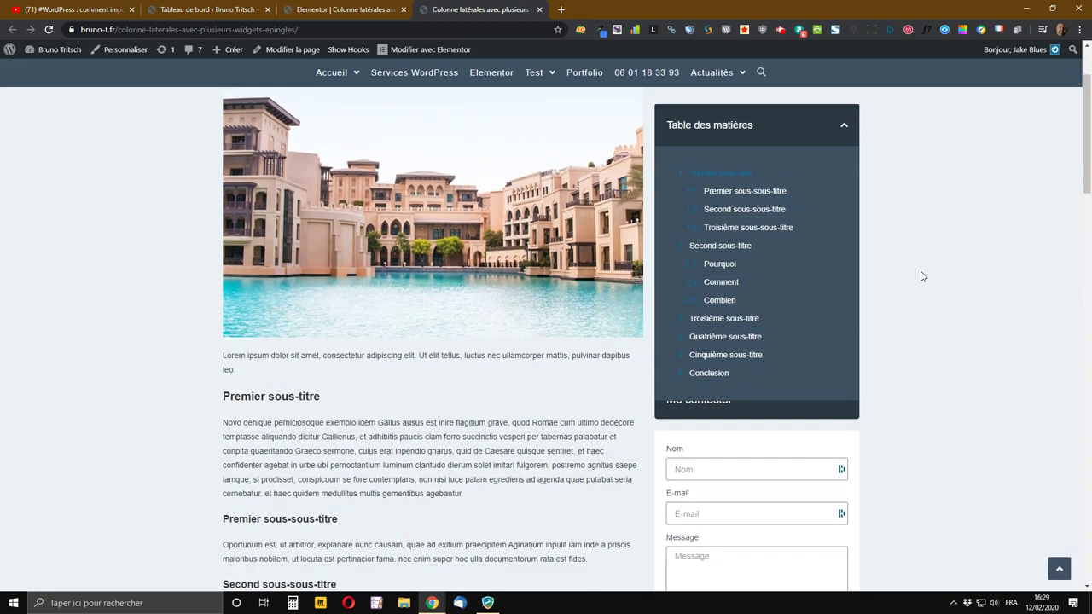
scroll(919, 276, "down", 2)
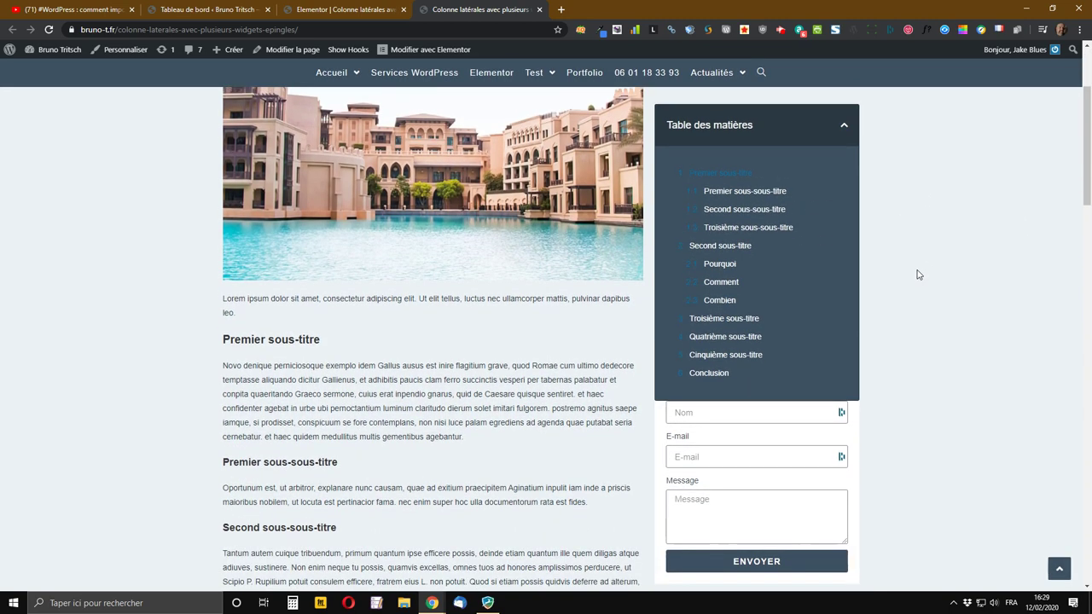
scroll(917, 275, "down", 2)
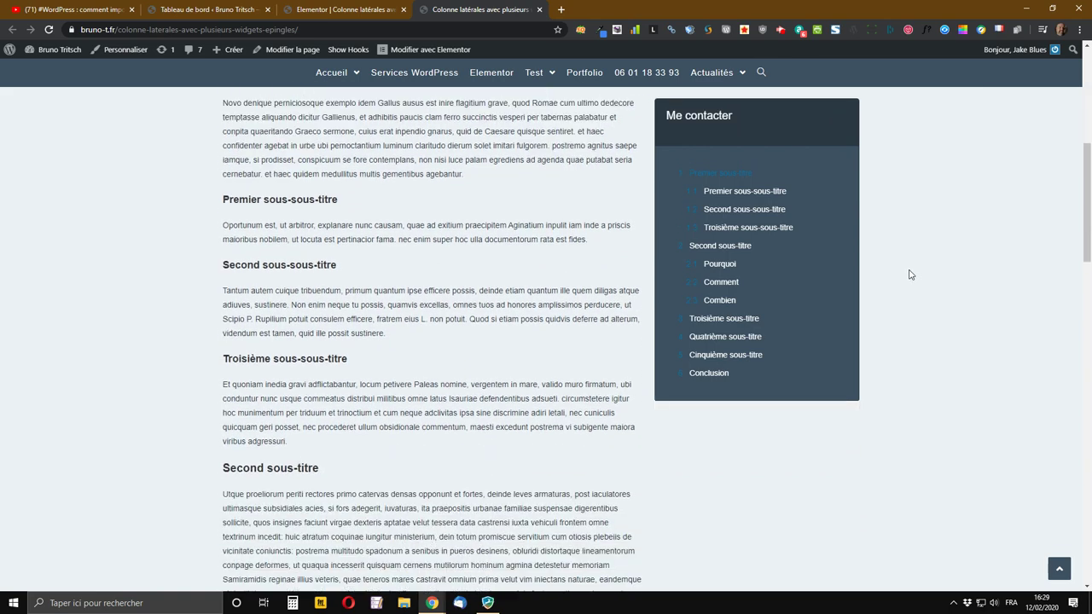
scroll(904, 273, "up", 2)
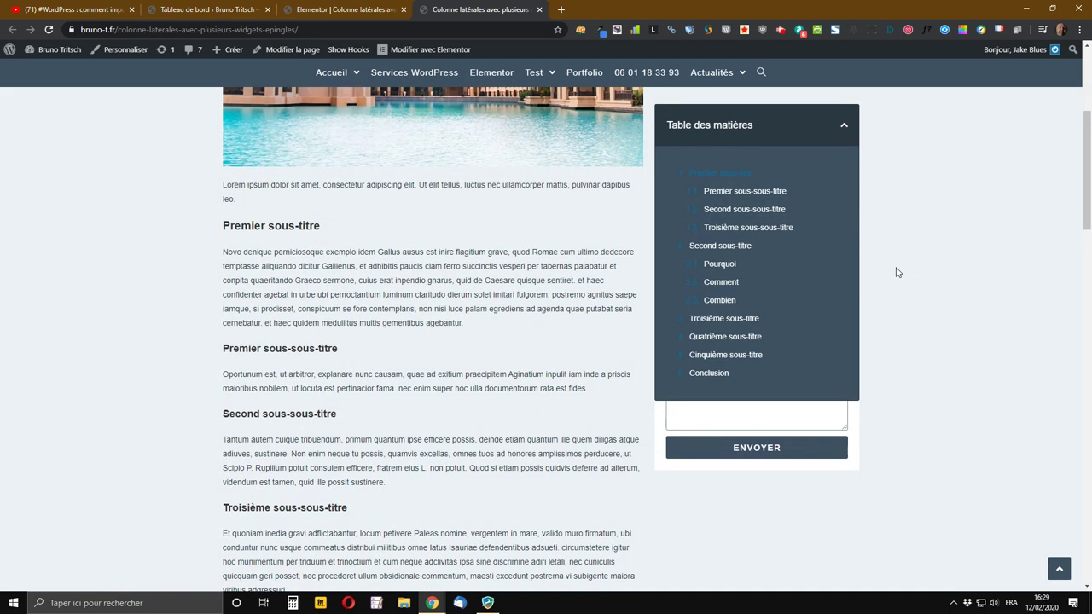
scroll(895, 272, "up", 3)
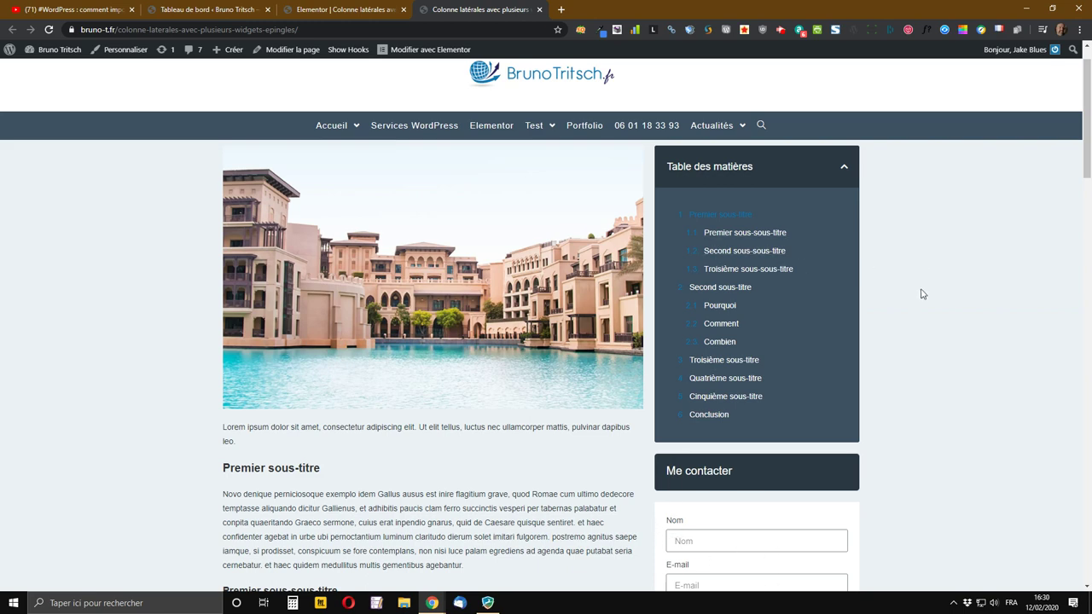
Step: Examine how the pinned sidebar widgets overlap each other and the open Actualités submenu at different scroll positions
scroll(921, 294, "down", 2)
scroll(914, 311, "down", 2)
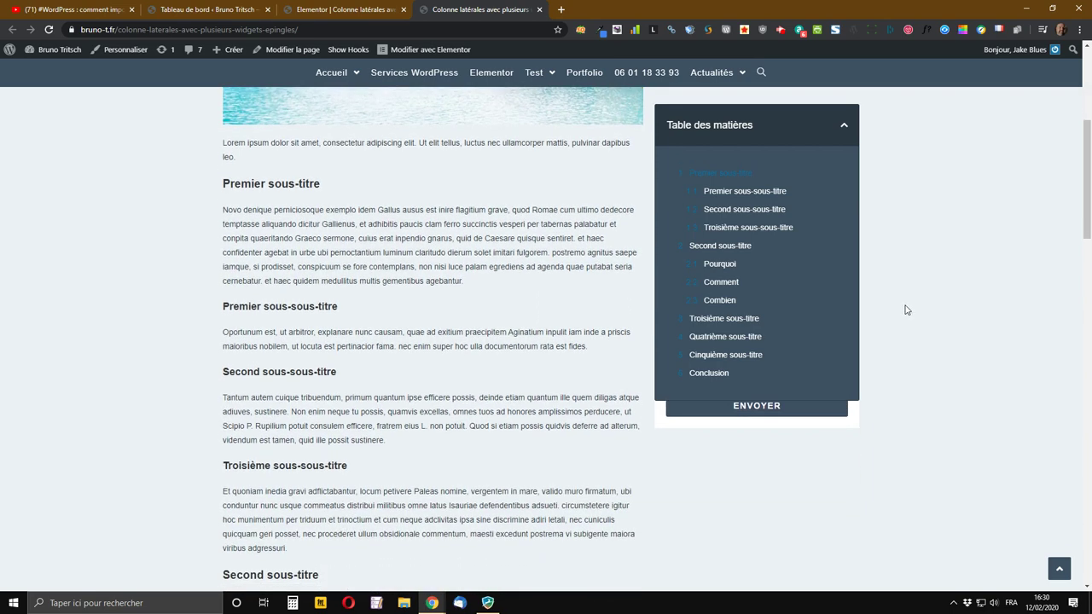
scroll(648, 154, "down", 1)
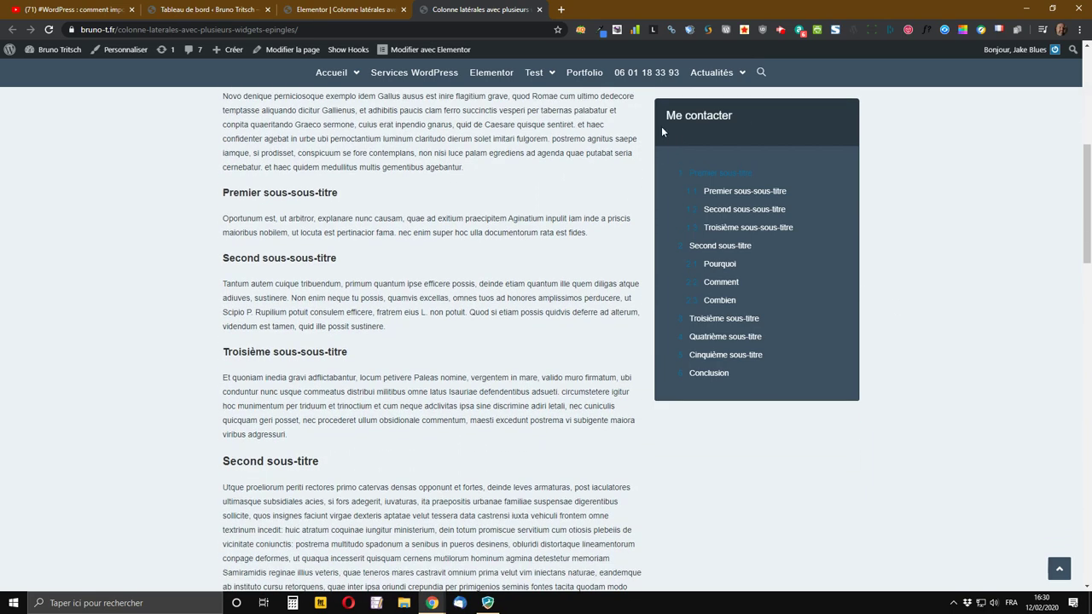
left_click(713, 72)
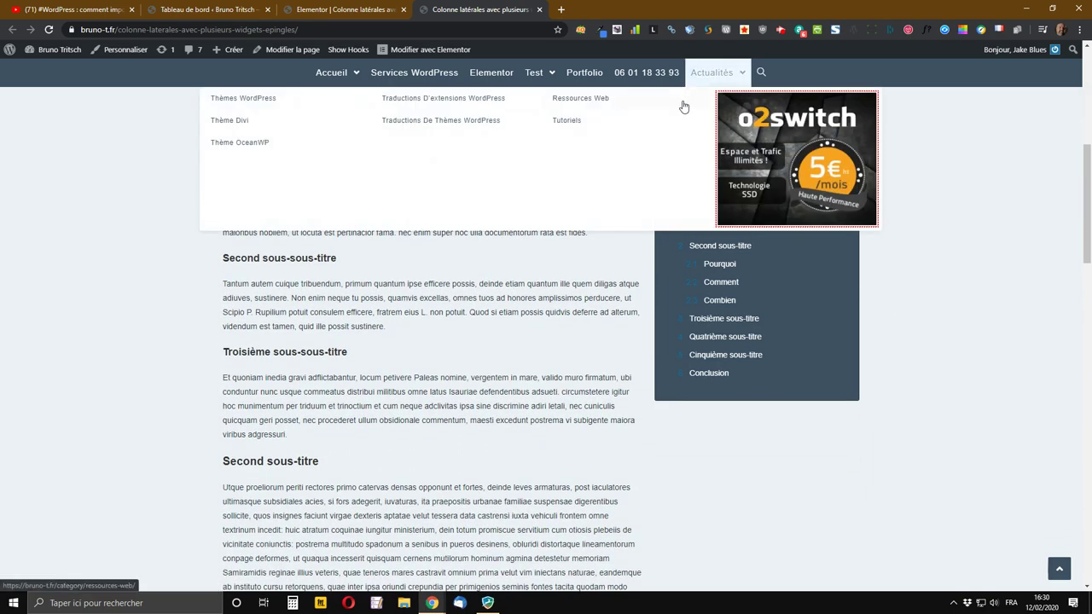
left_click(979, 216)
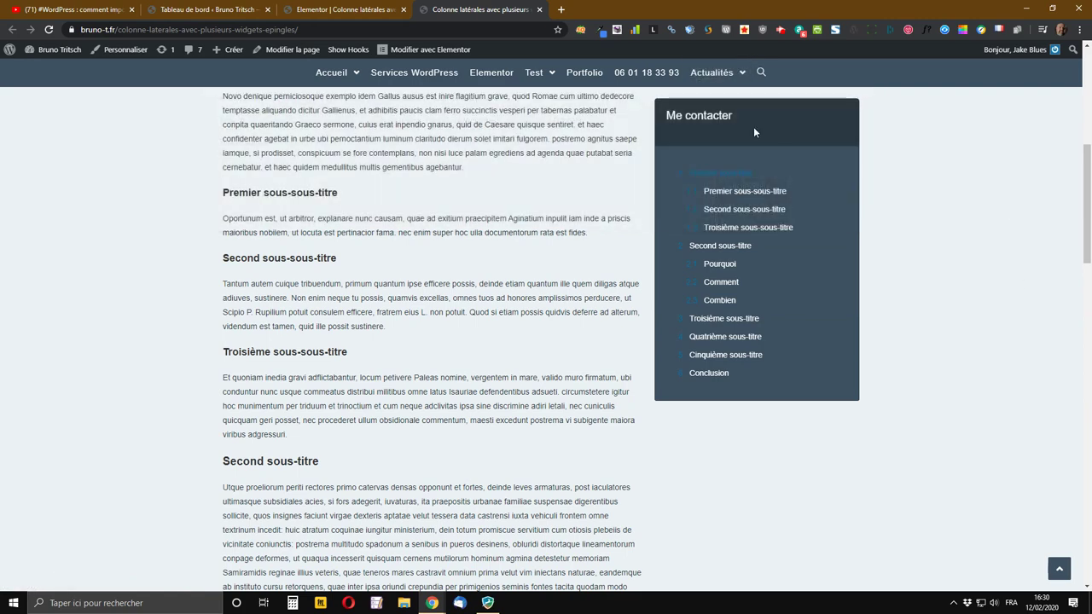
scroll(740, 124, "down", 1)
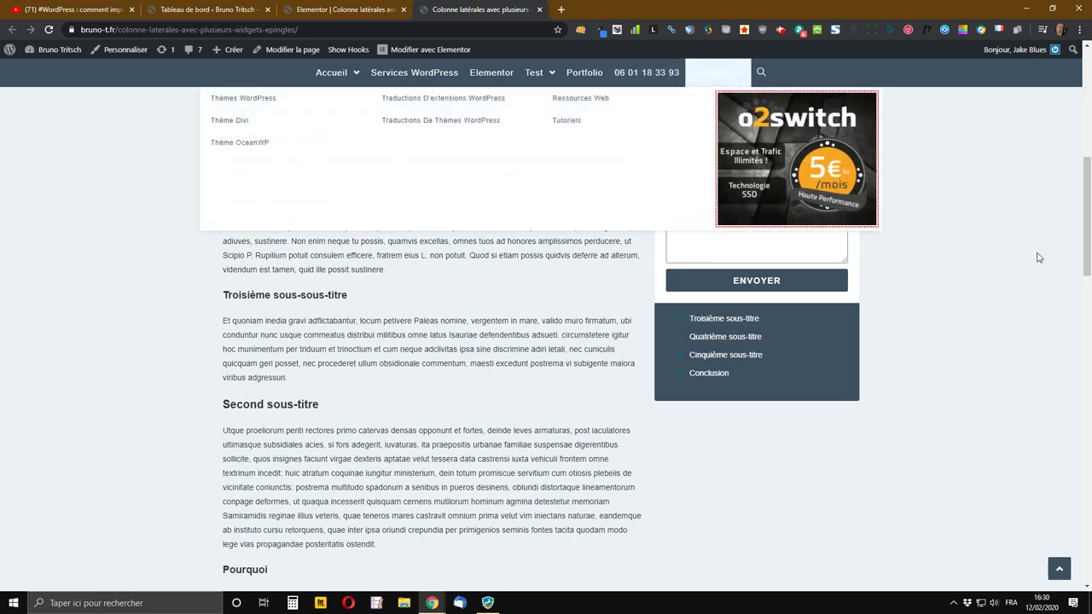
scroll(779, 224, "up", 8)
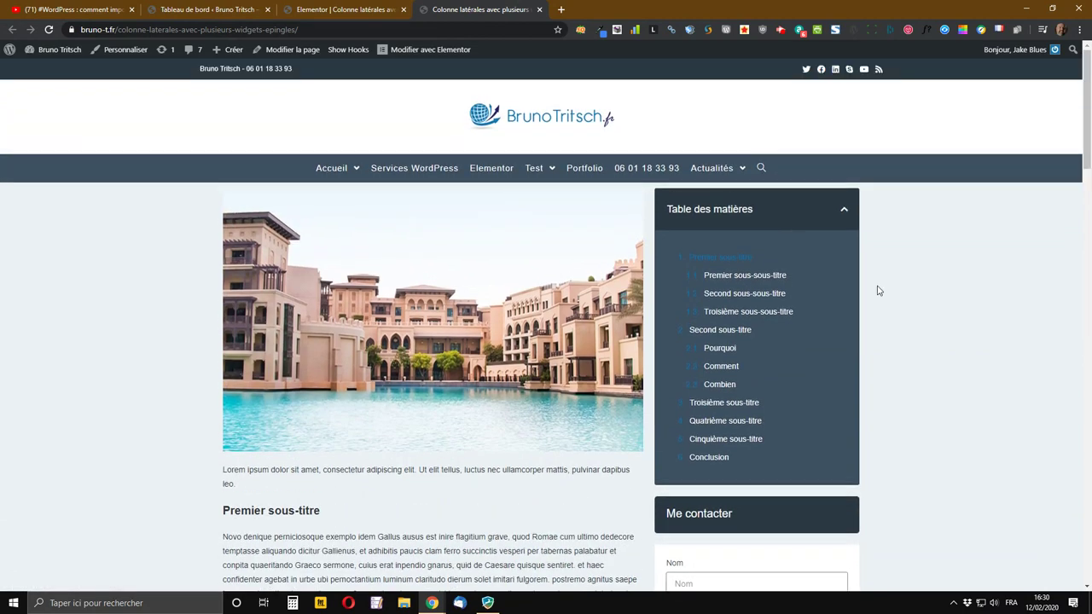
scroll(923, 307, "down", 1)
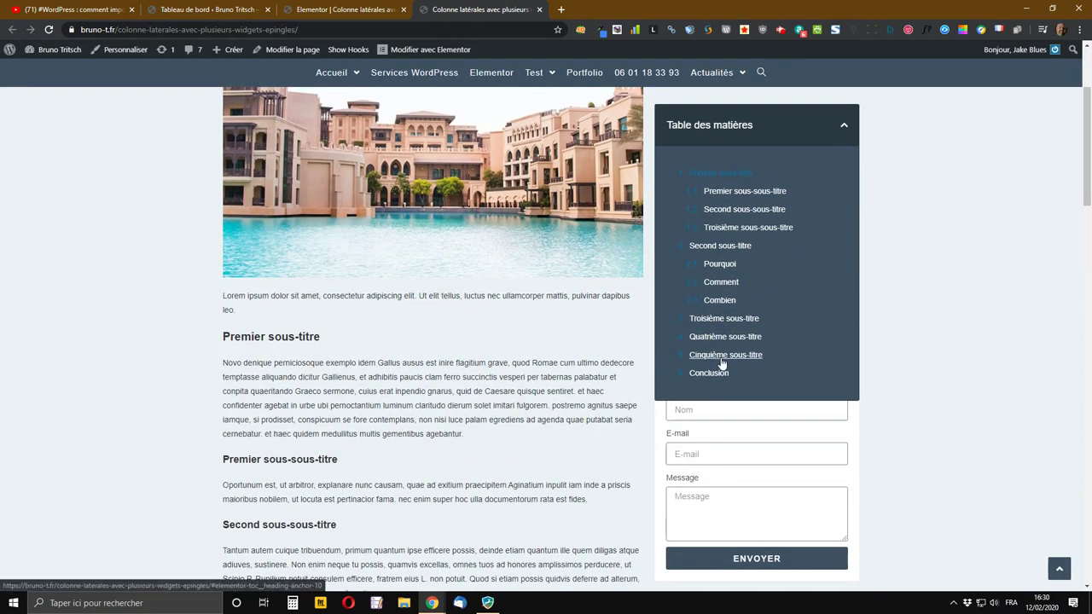
scroll(723, 367, "up", 1)
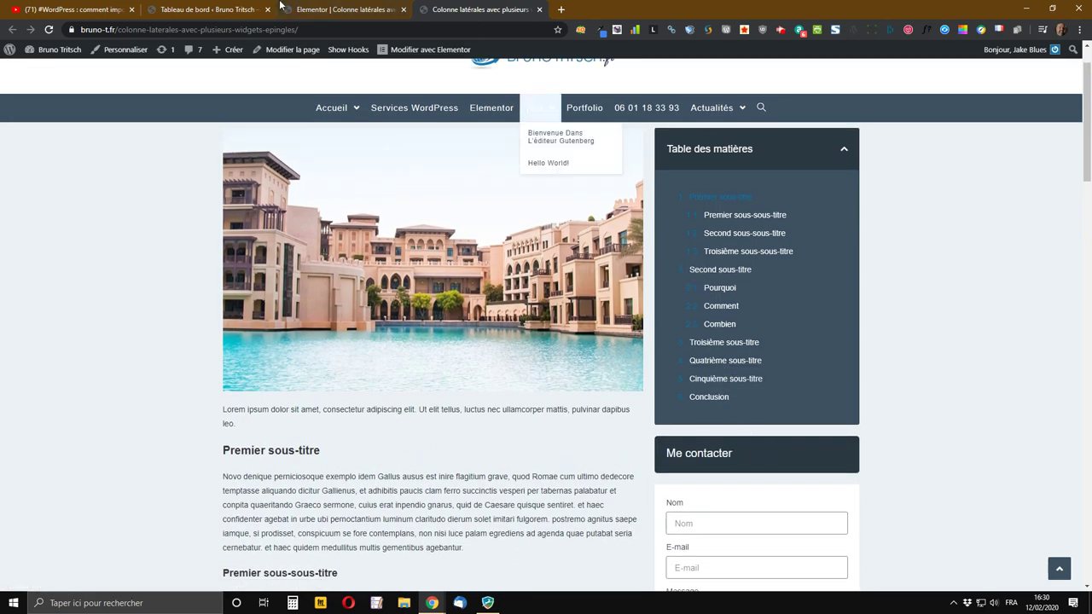
Step: Switch to the Elementor editor and add an empty single-column section above the section with the photo and sidebar
left_click(340, 10)
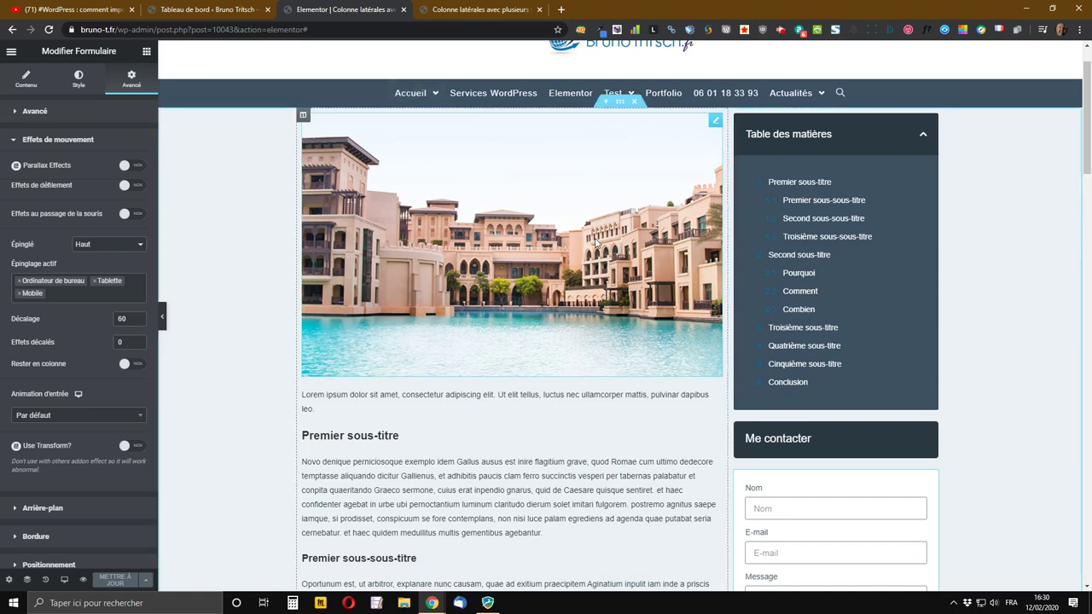
left_click(605, 101)
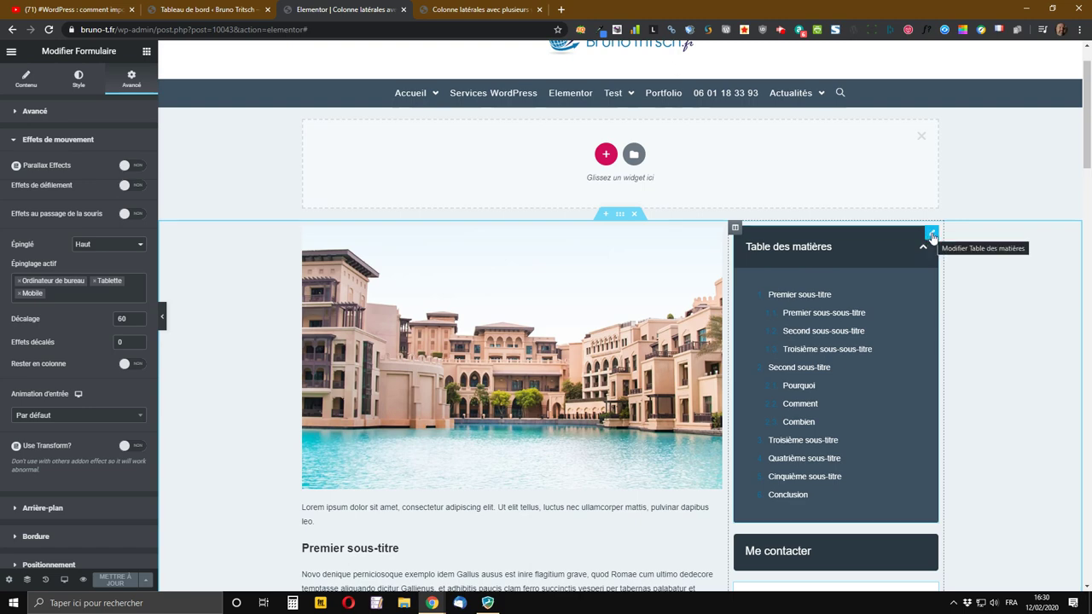
left_click_drag(932, 236, 637, 146)
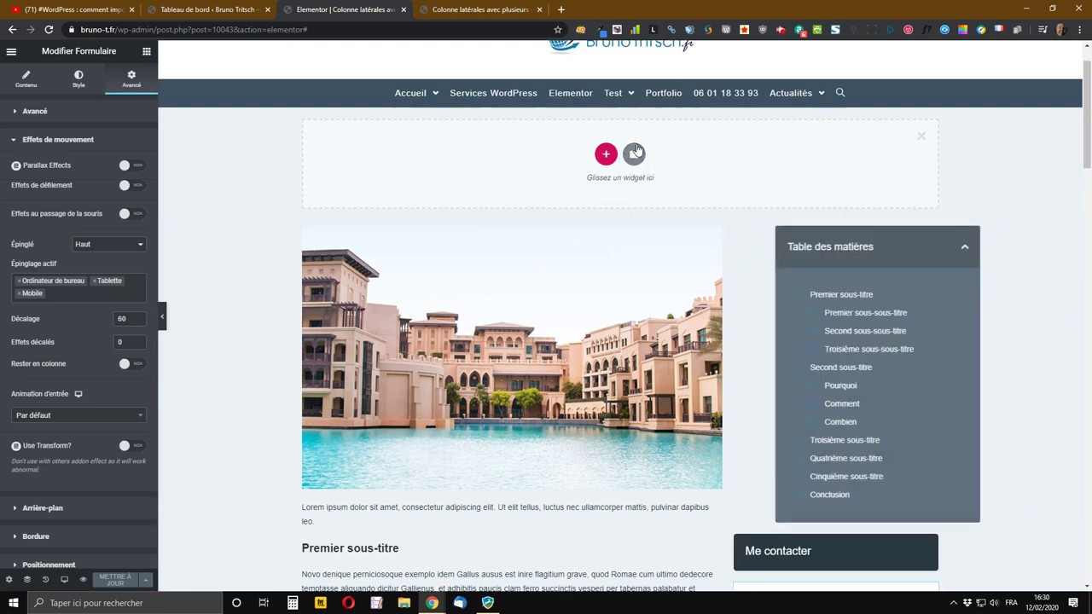
left_click_drag(929, 236, 870, 227)
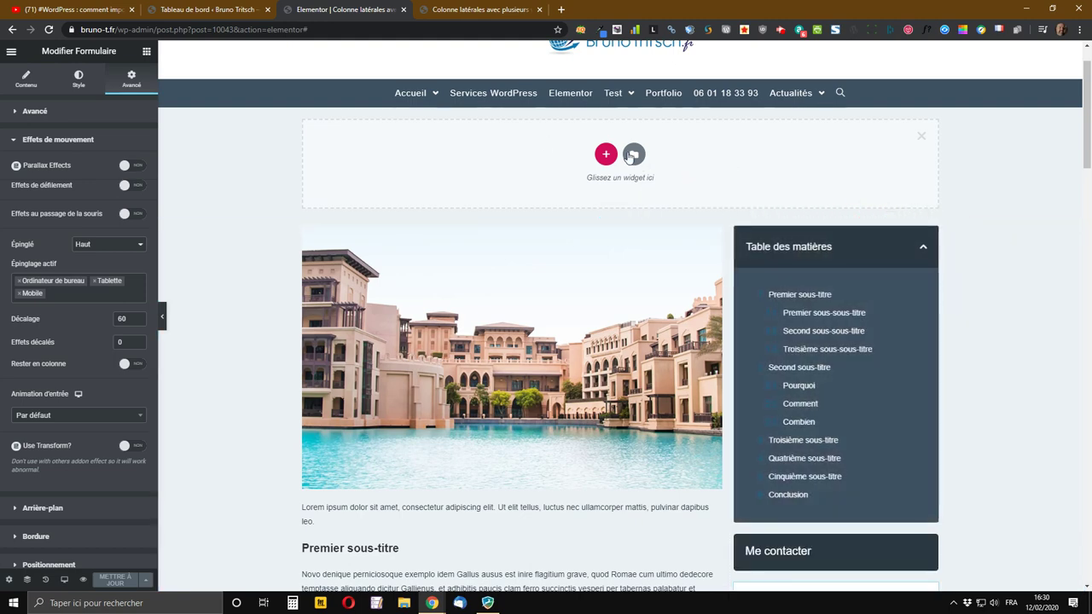
left_click(606, 155)
left_click(463, 182)
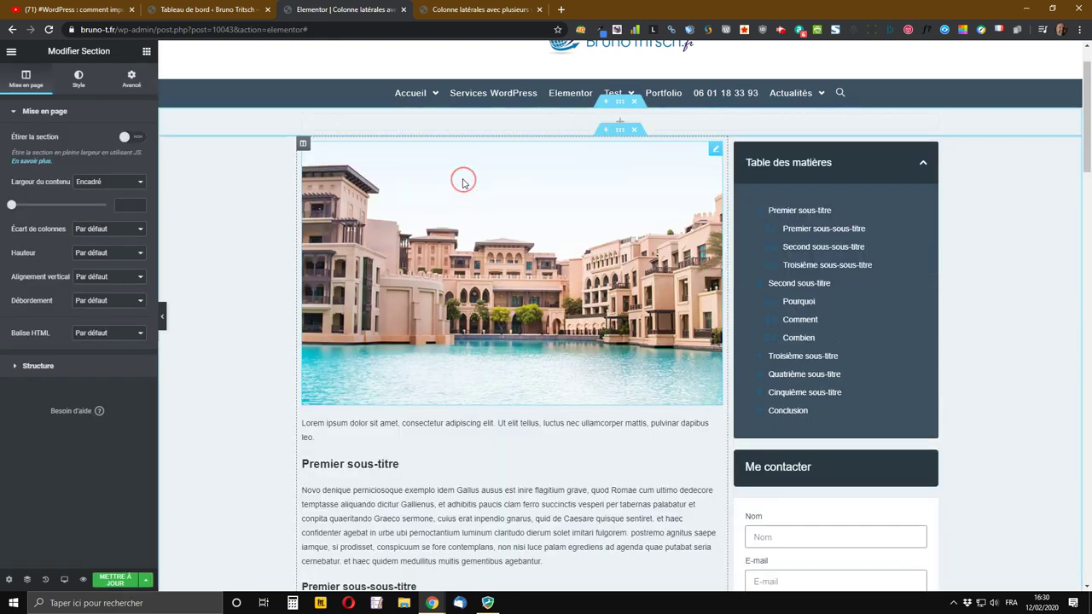
Step: Move the table of contents, the "Me contacter" heading and the contact form from the sidebar into the empty section and update the page
scroll(569, 267, "up", 1)
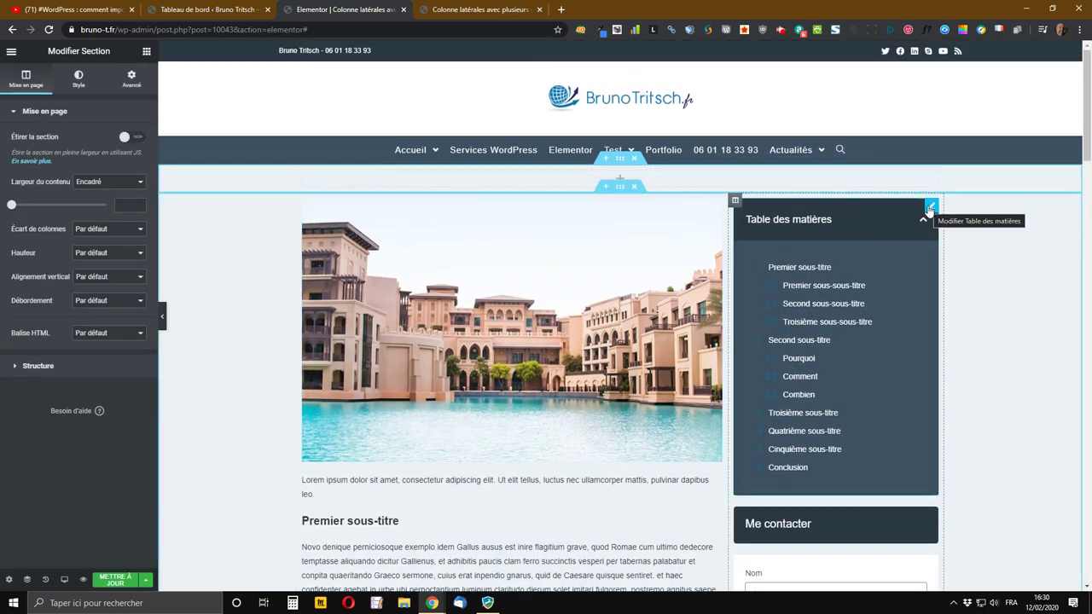
left_click_drag(931, 211, 764, 181)
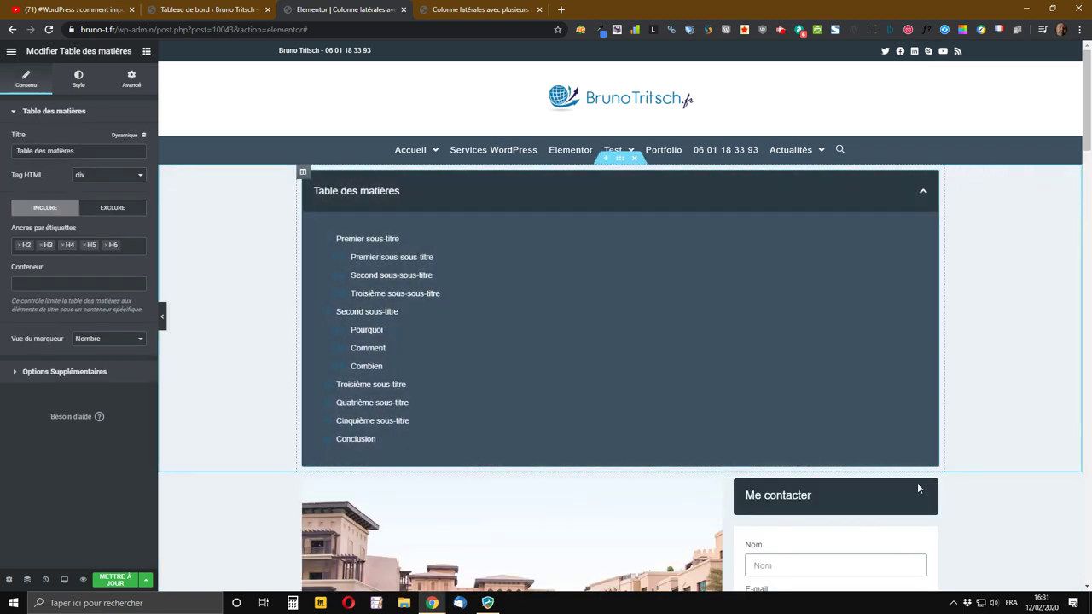
scroll(708, 393, "down", 1)
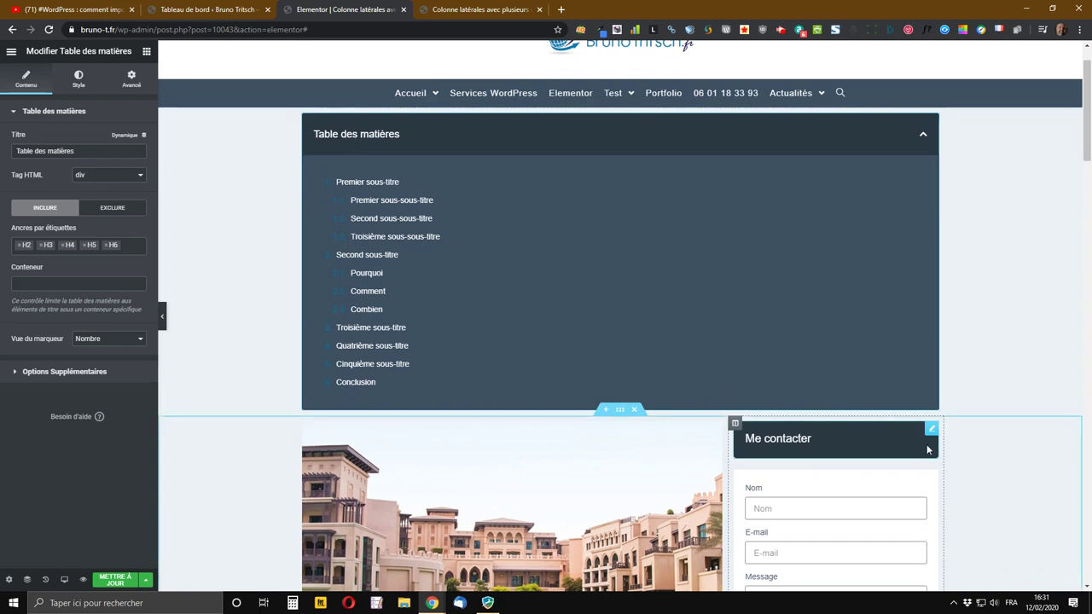
left_click_drag(930, 434, 790, 390)
scroll(785, 392, "down", 1)
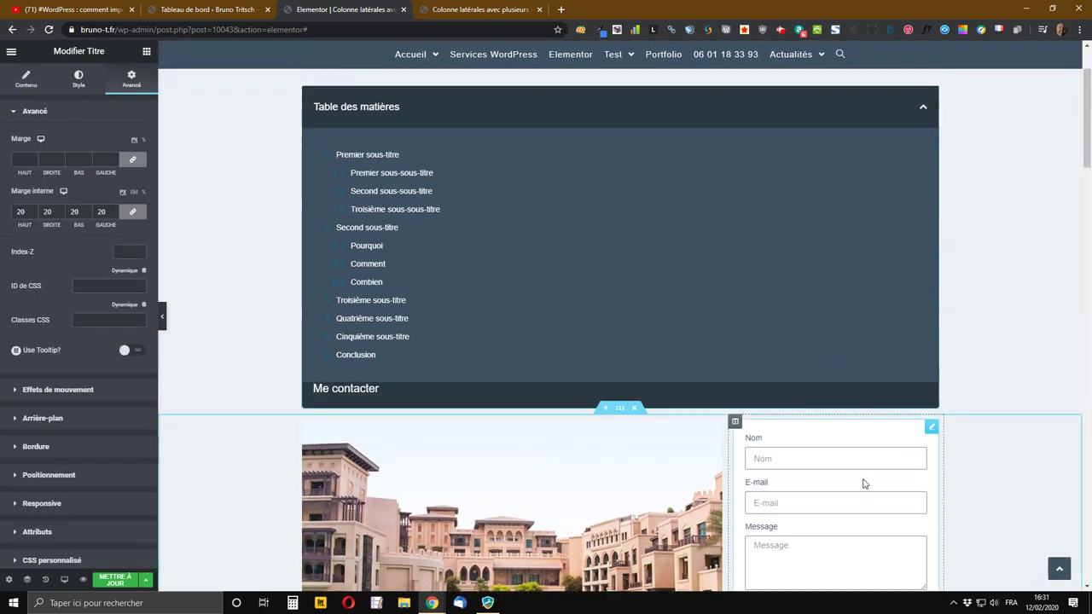
scroll(862, 483, "up", 2)
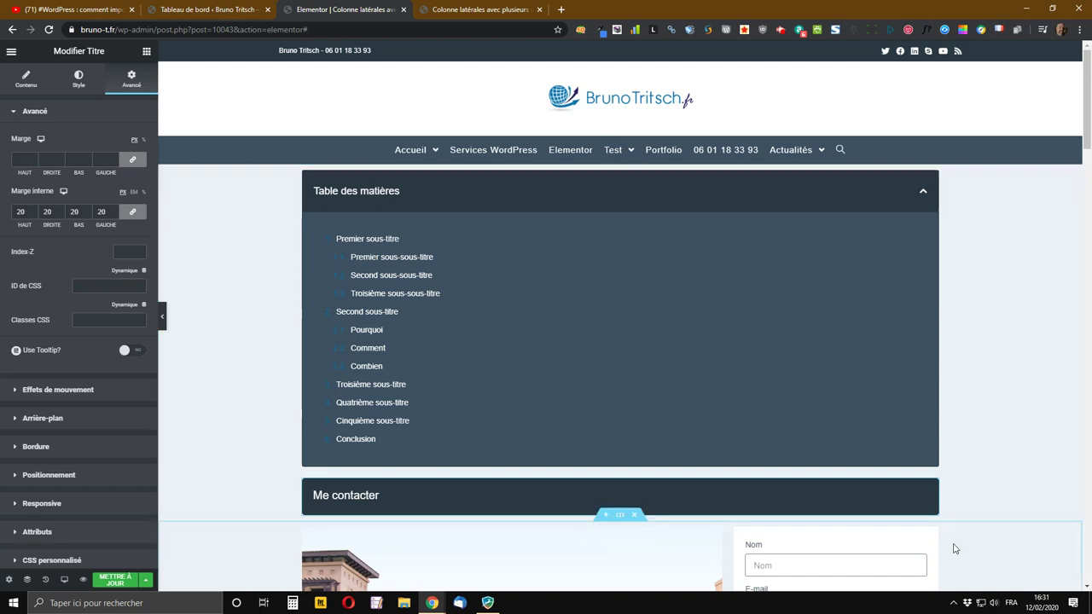
left_click_drag(934, 544, 842, 505)
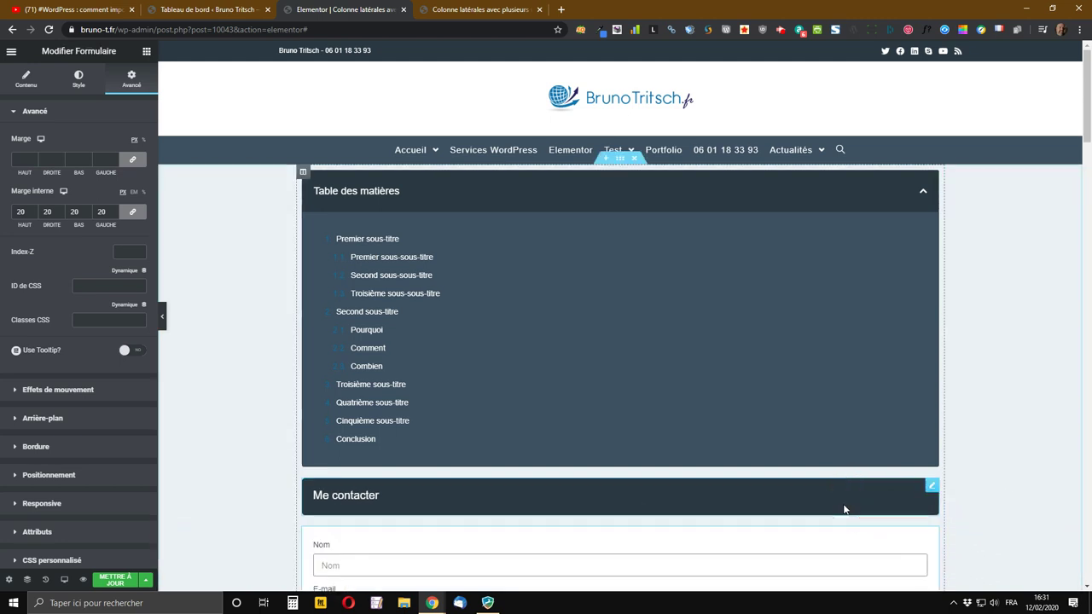
scroll(540, 365, "down", 1)
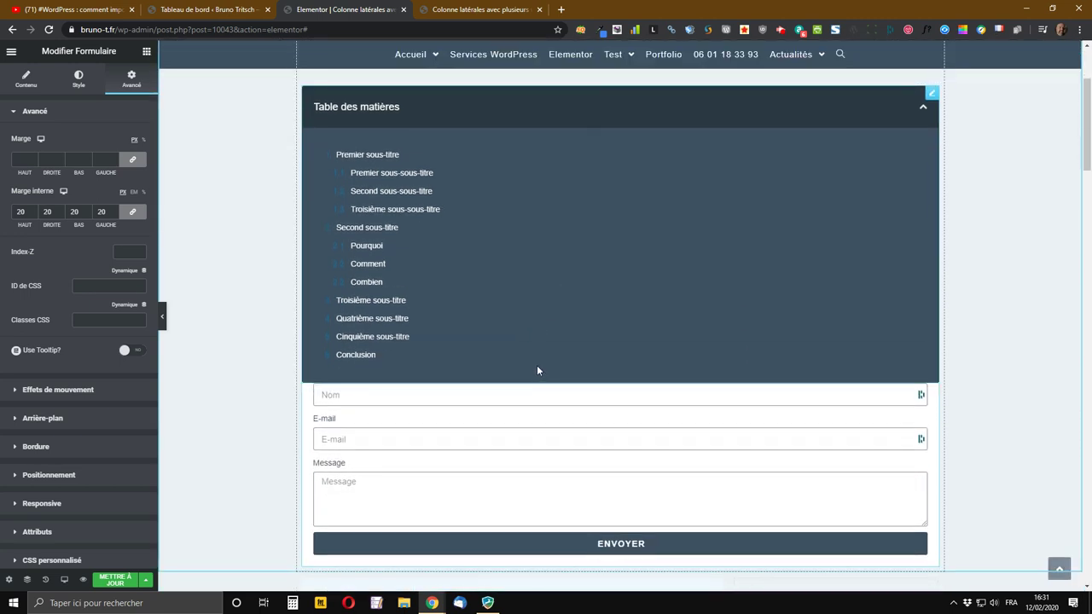
left_click(104, 582)
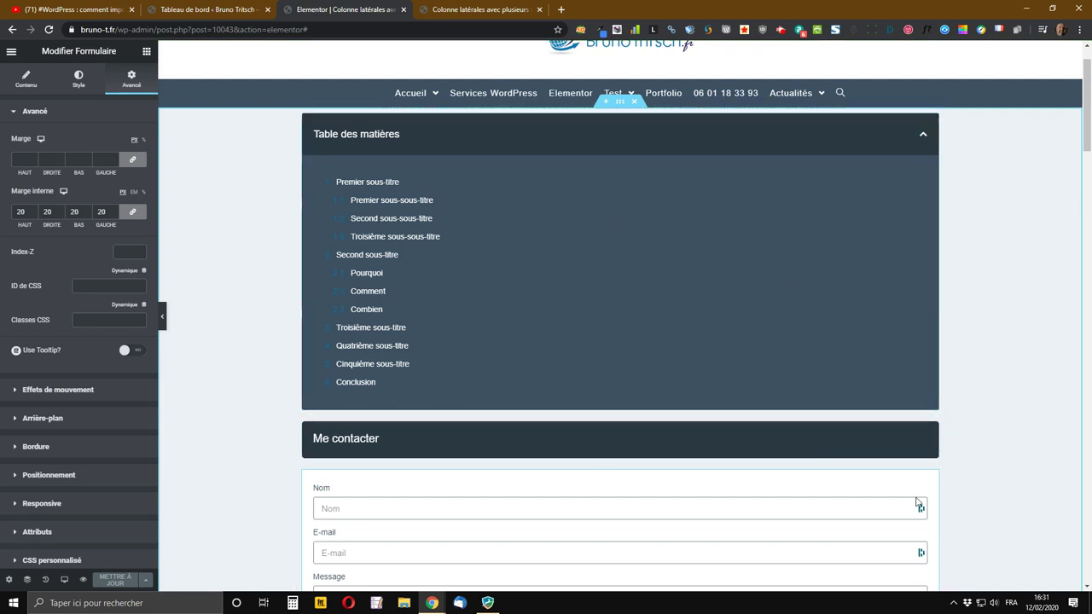
Step: Set the contact form's Épinglé option to Aucun in its motion effects and update the page
scroll(446, 327, "down", 1)
scroll(509, 376, "up", 1)
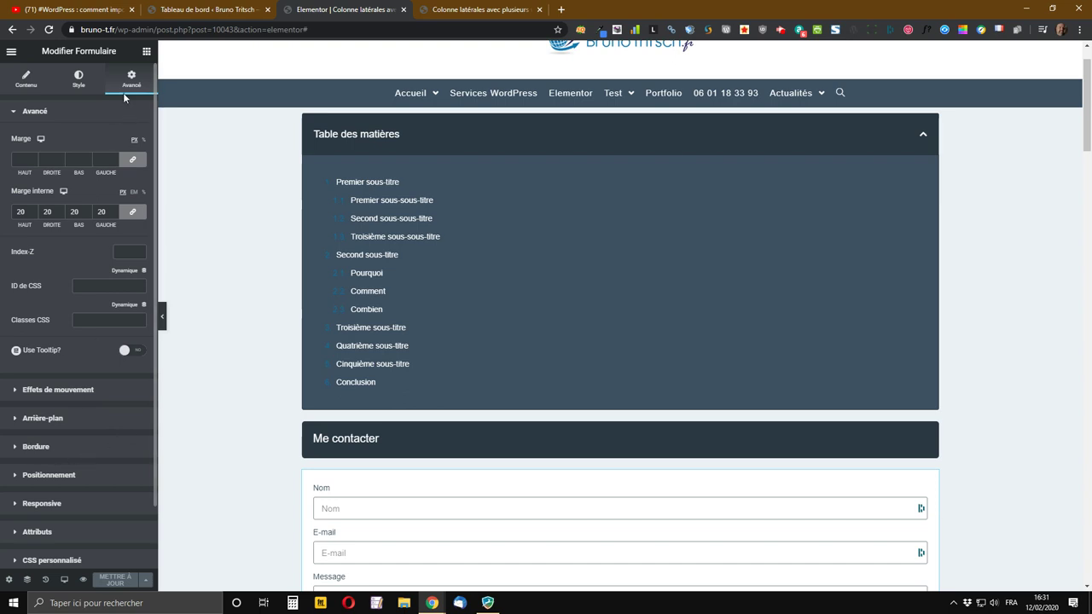
left_click(61, 389)
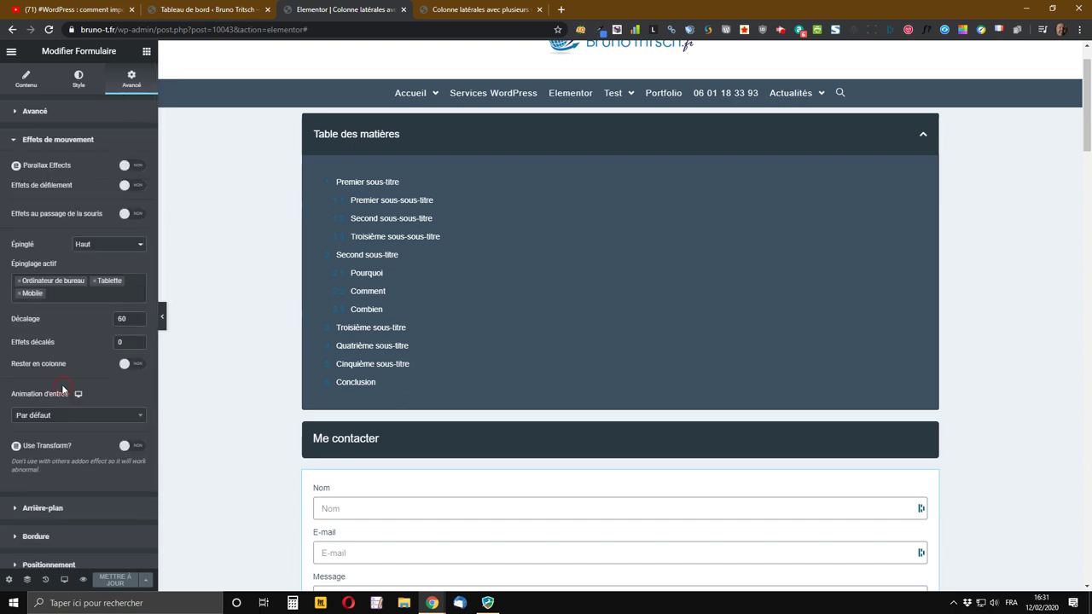
left_click(113, 247)
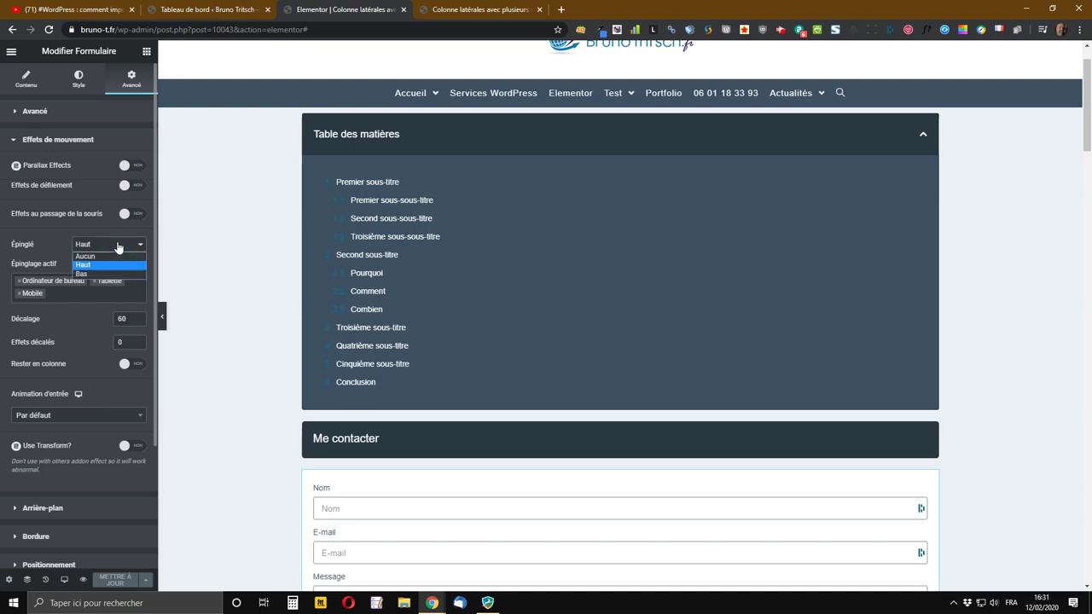
left_click(105, 256)
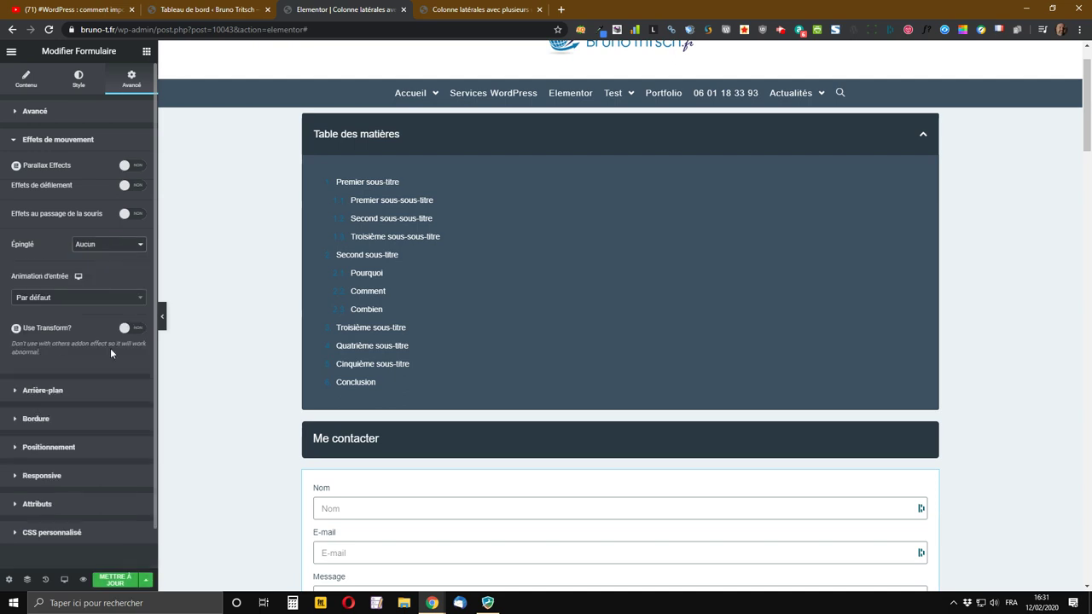
left_click(113, 583)
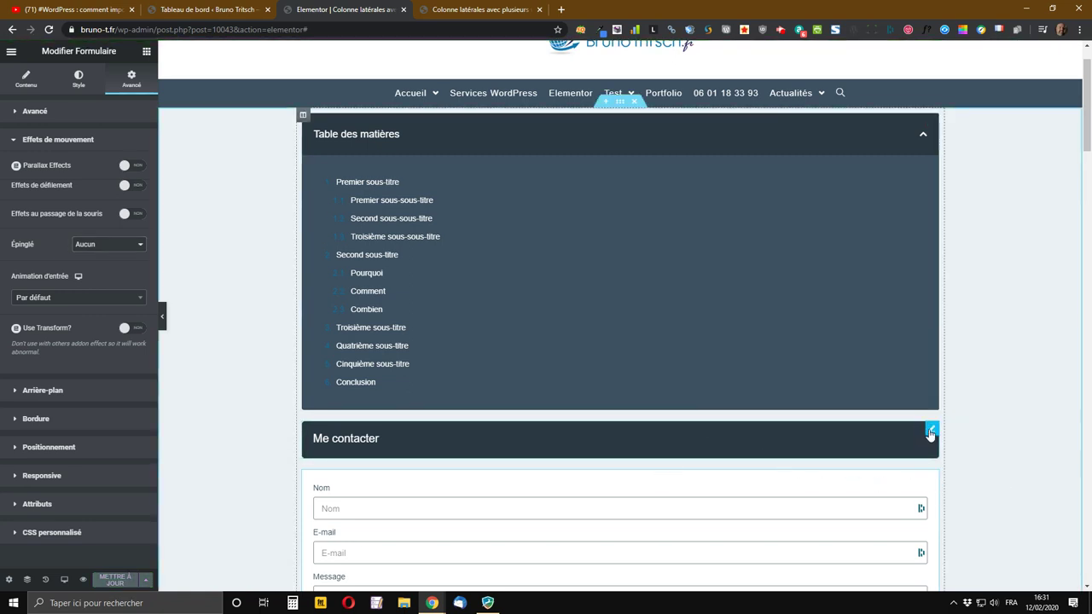
Step: Set the "Me contacter" heading's Épinglé option to Aucun in its motion effects and save the page
left_click(930, 430)
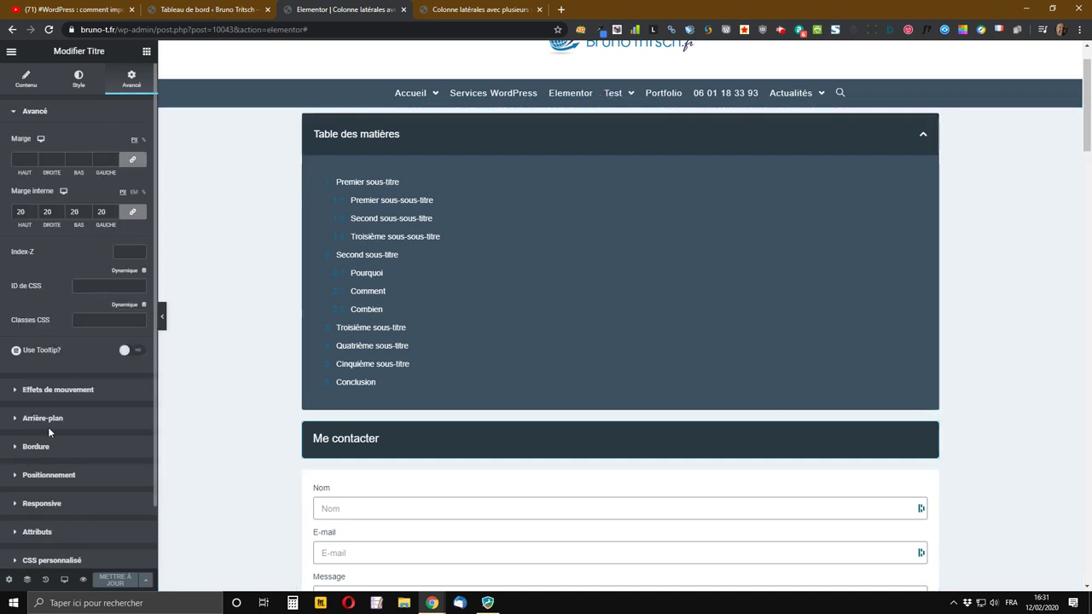
left_click(68, 391)
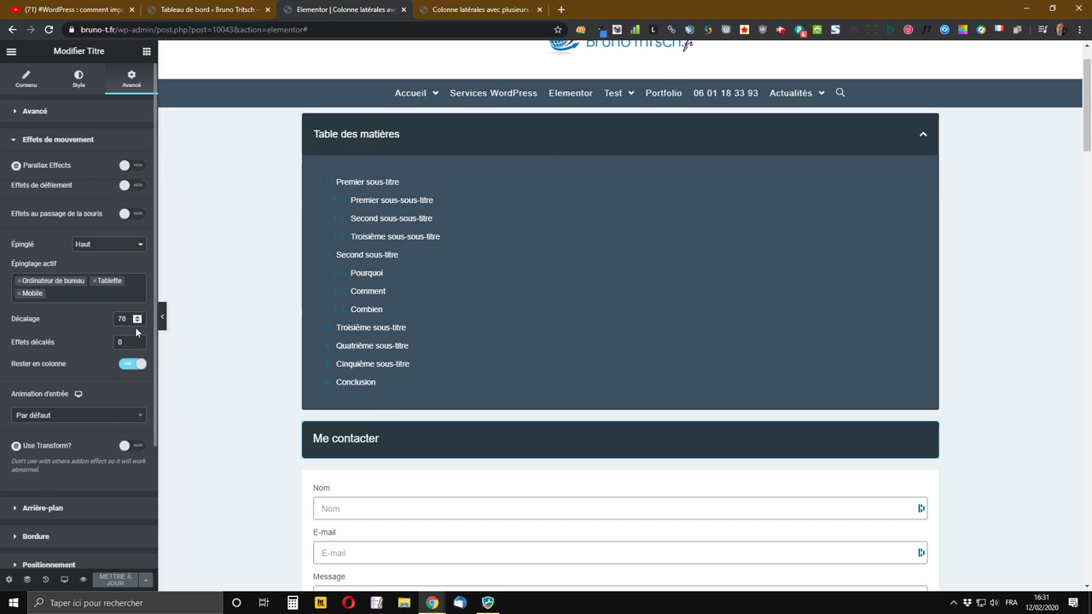
left_click(127, 250)
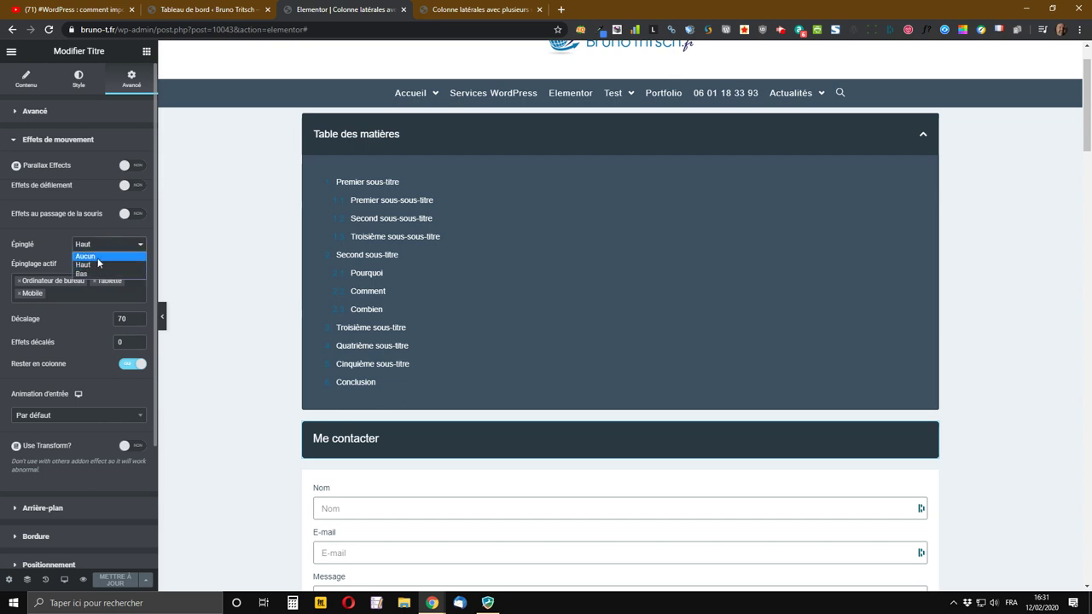
left_click(97, 256)
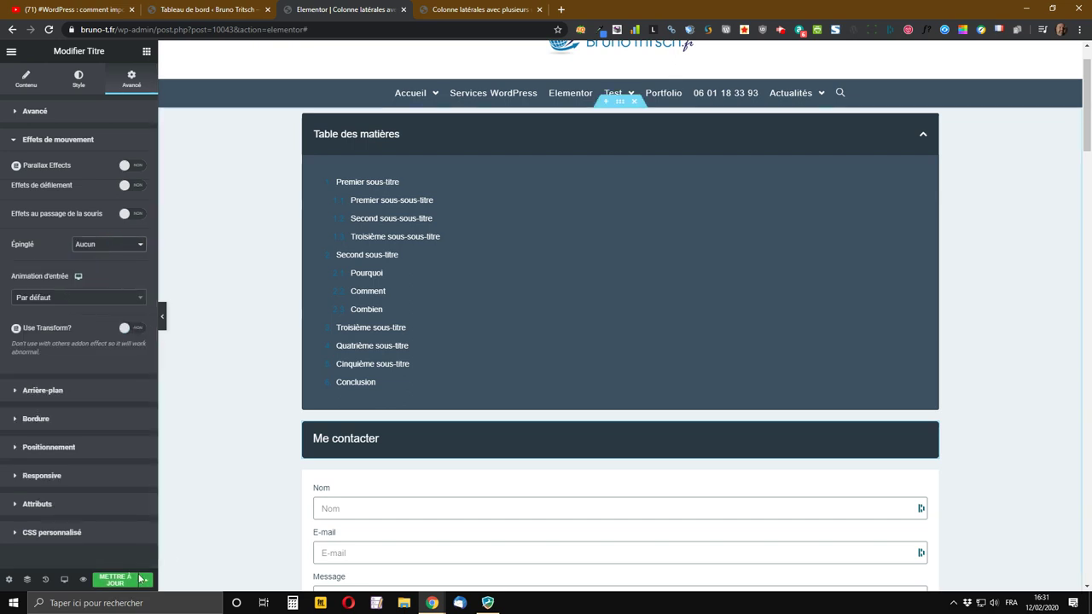
key("ctrl+s")
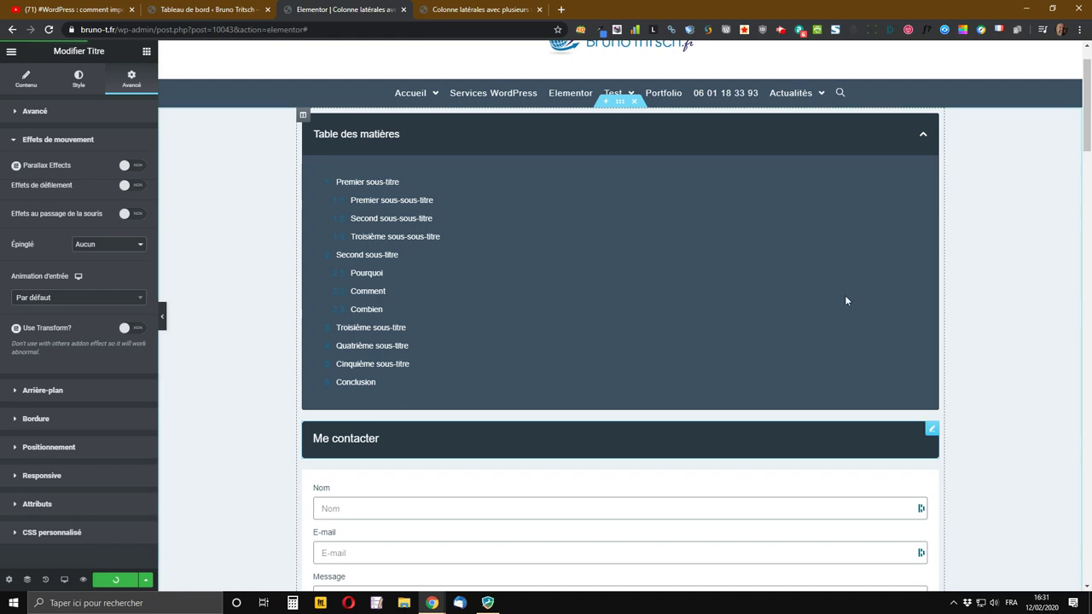
Step: Set the Épinglé option of the table of contents to Aucun in its motion effects and update the page
left_click(930, 122)
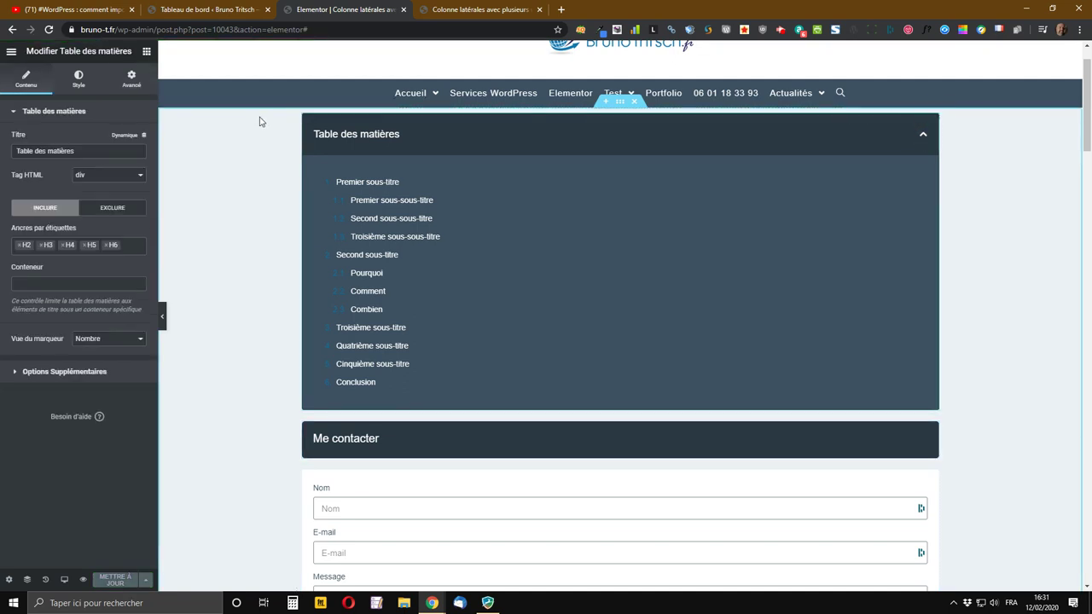
left_click(130, 79)
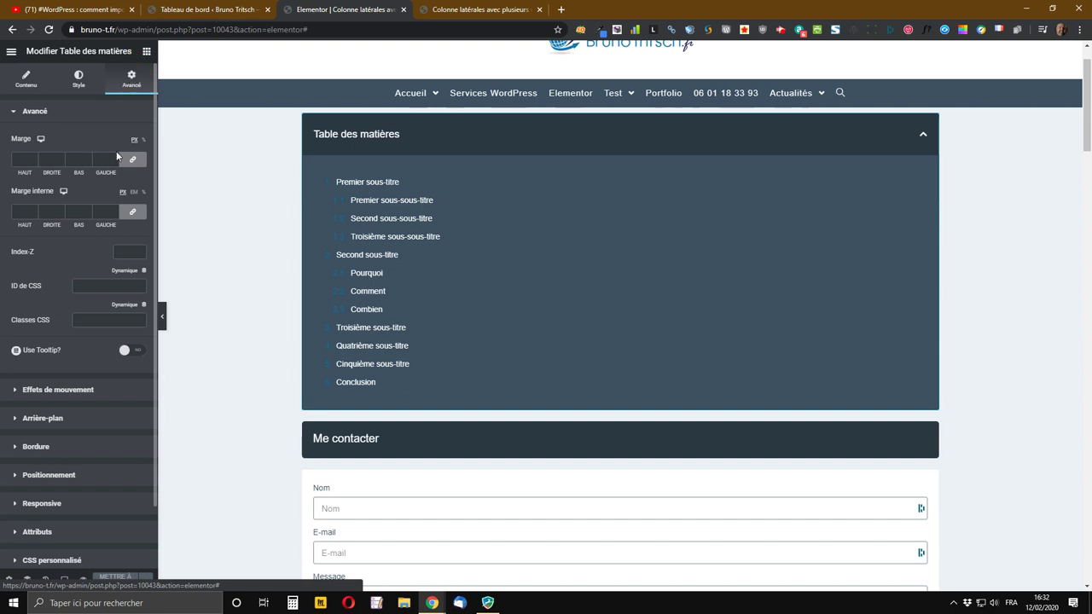
left_click(39, 394)
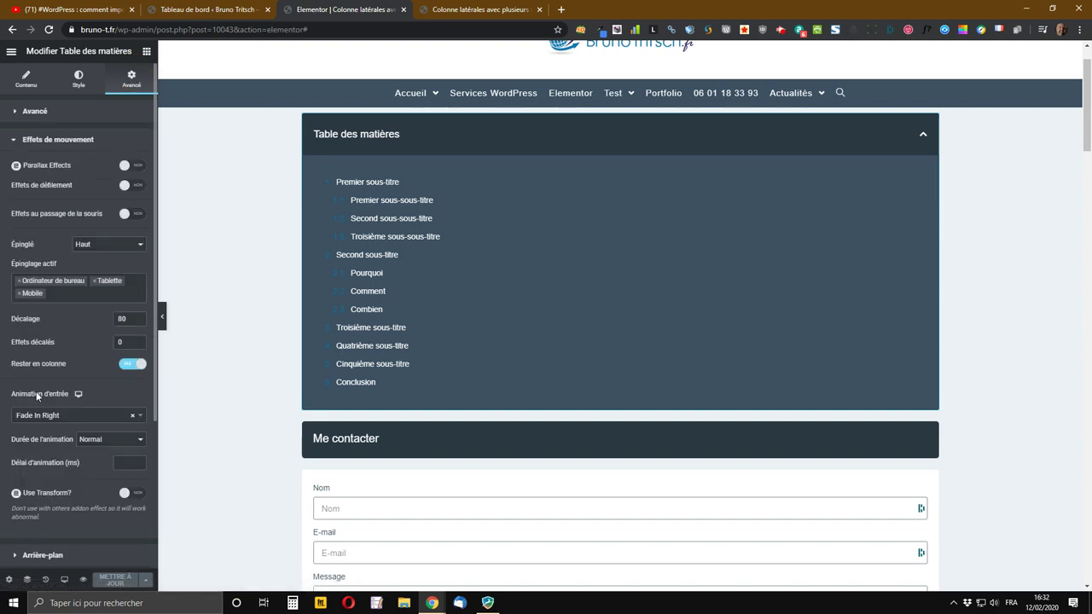
left_click(130, 246)
left_click(107, 256)
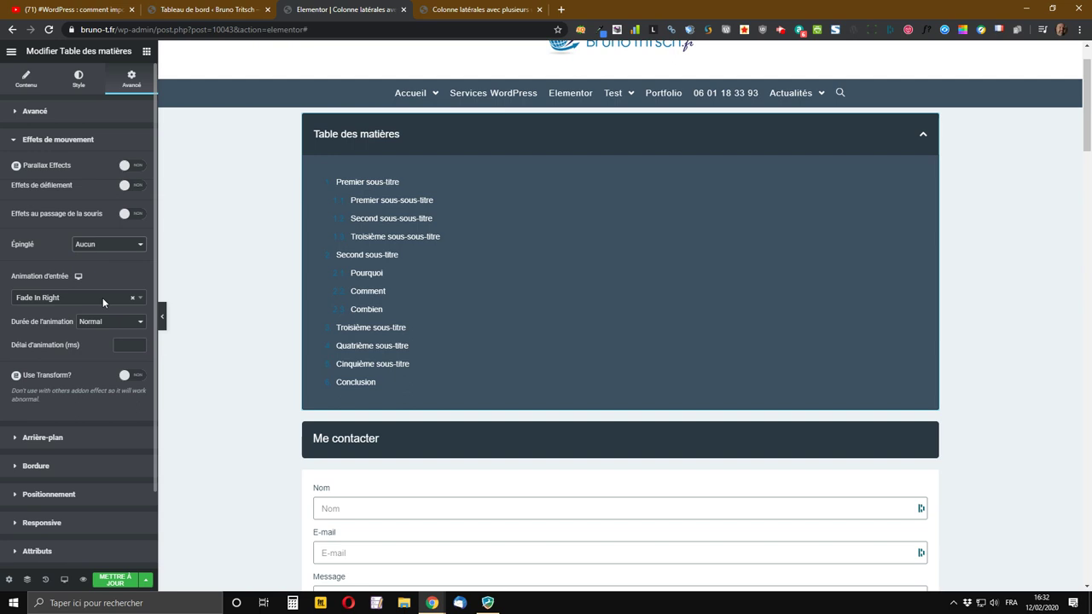
left_click(111, 583)
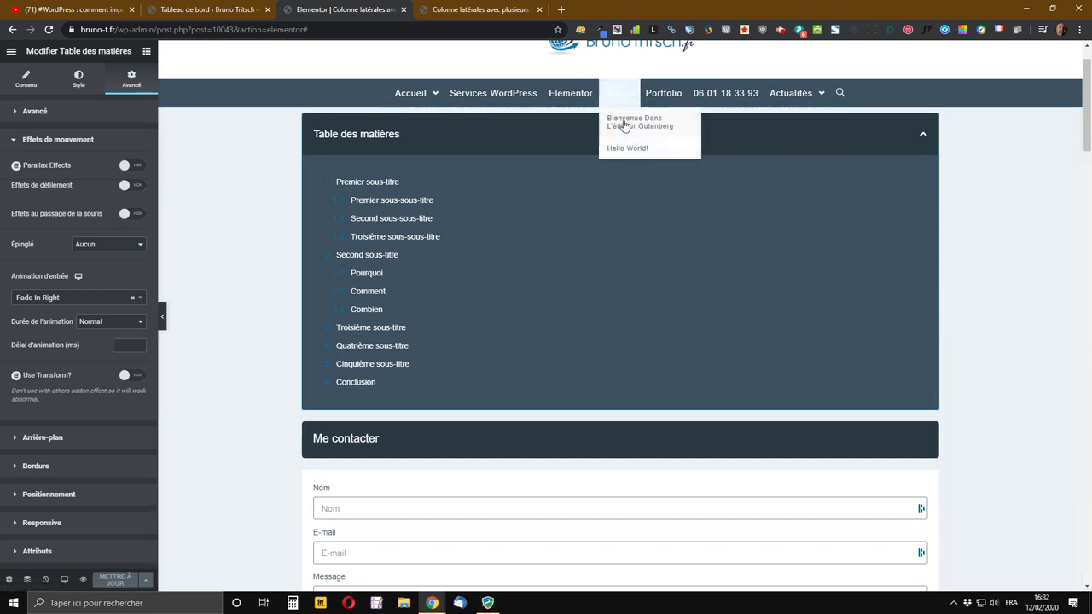
Step: Save the section holding the three widgets as the template "Suite de widgets de colonne latérale", and delete that section from the page
scroll(307, 298, "up", 2)
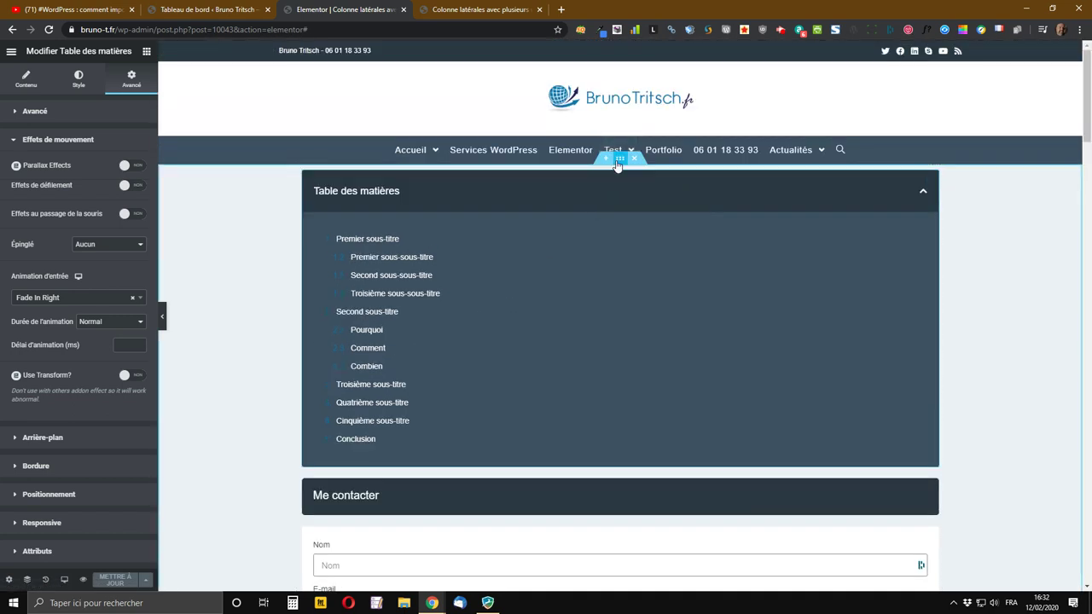
left_click(617, 162)
right_click(618, 162)
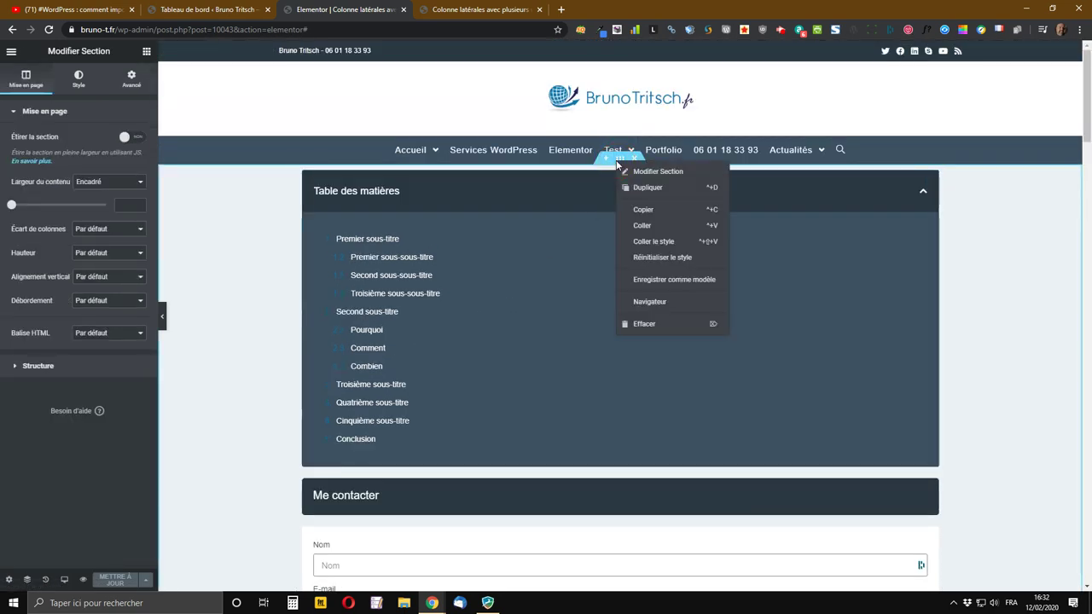
left_click(646, 282)
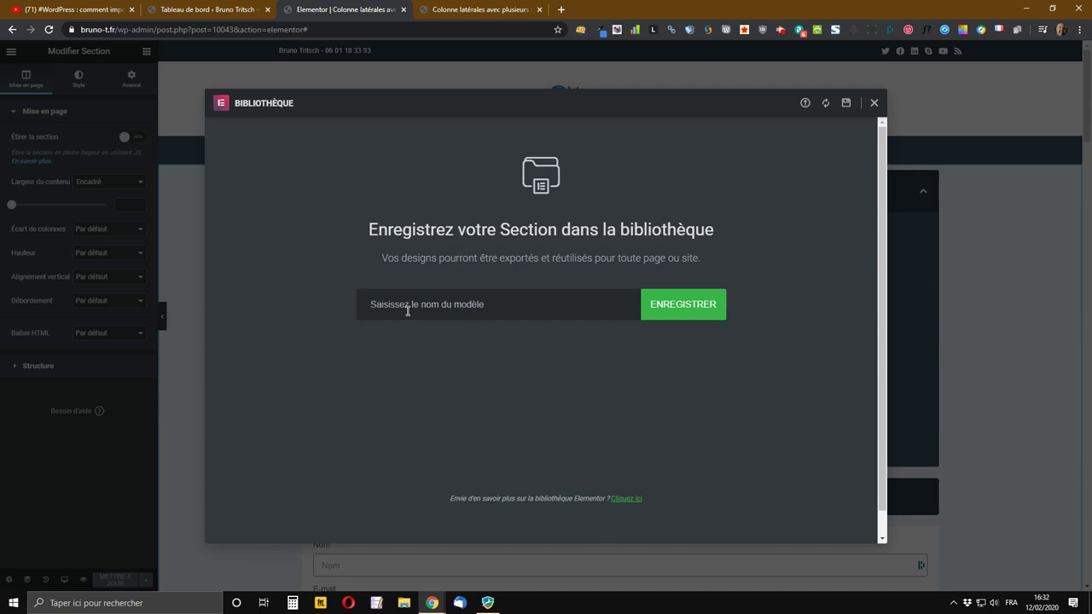
type("S")
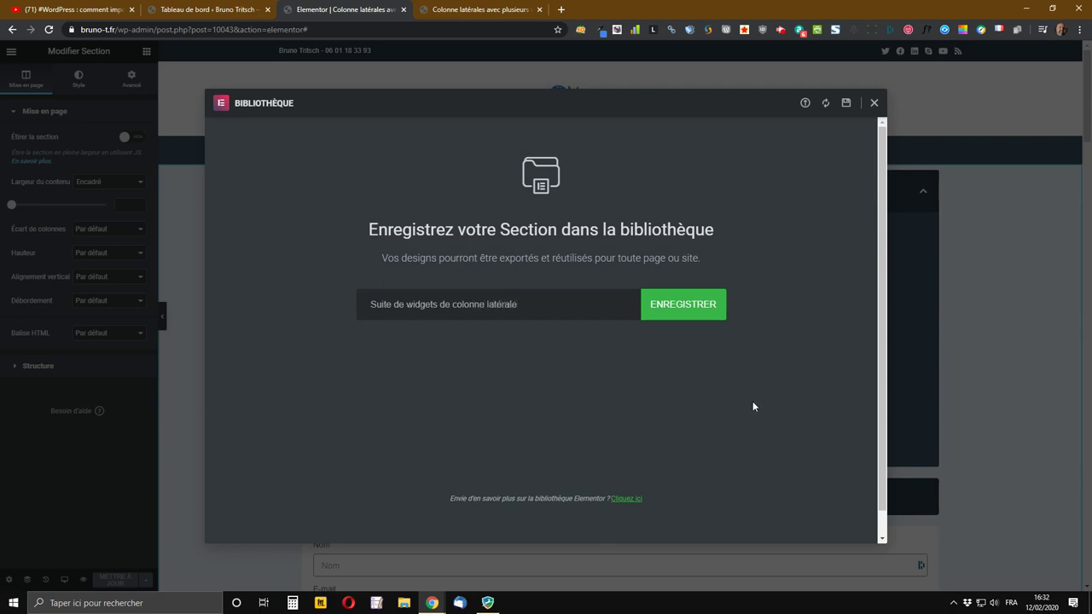
left_click(676, 305)
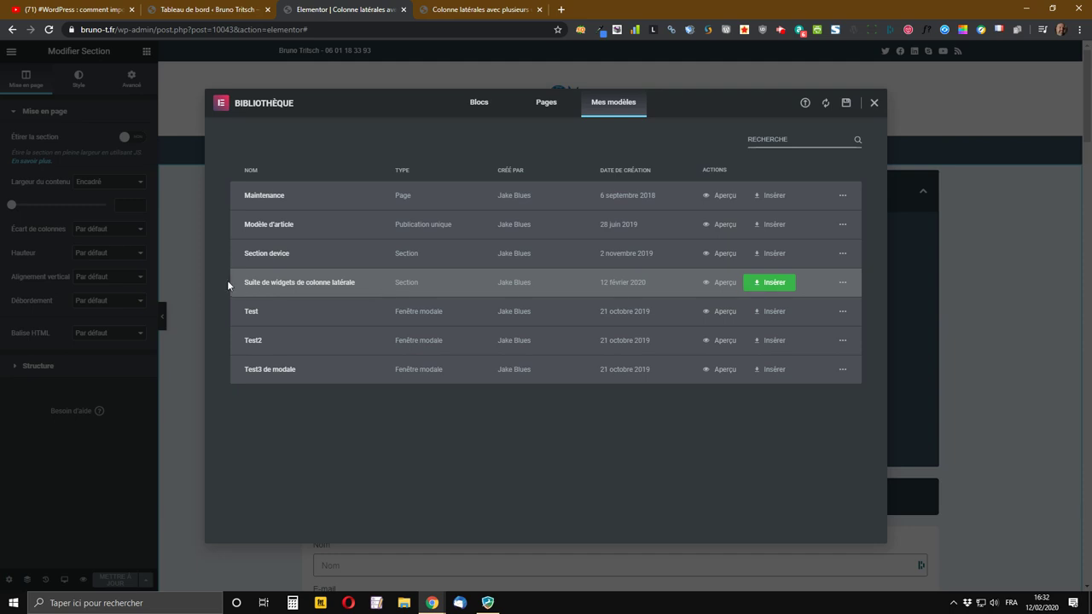
left_click(874, 102)
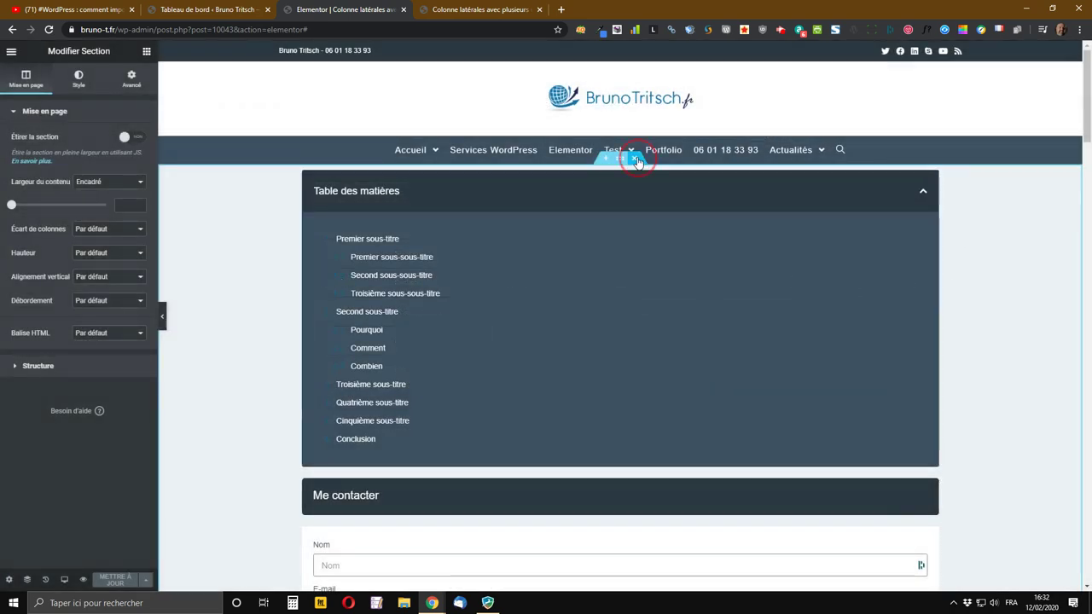
left_click(638, 162)
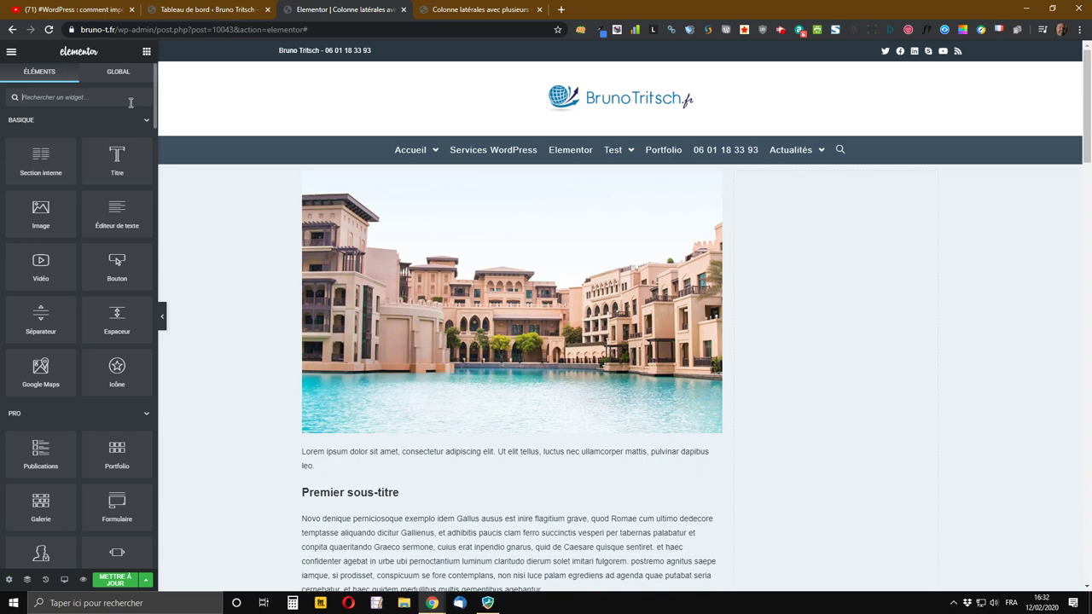
Step: Update the page and add a Modèle widget to the empty sidebar column
left_click(116, 580)
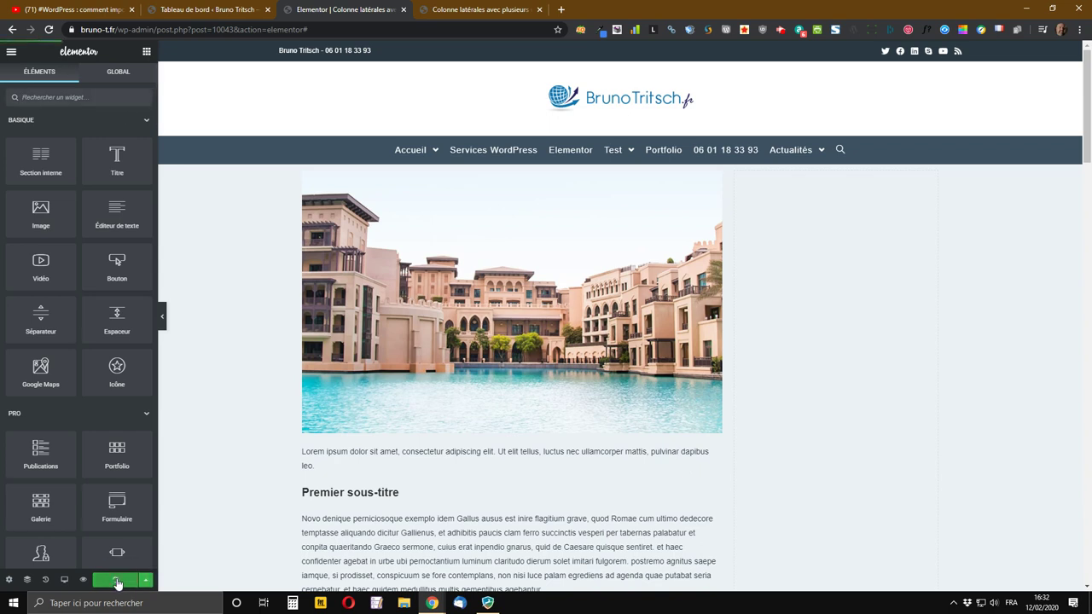
left_click(86, 98)
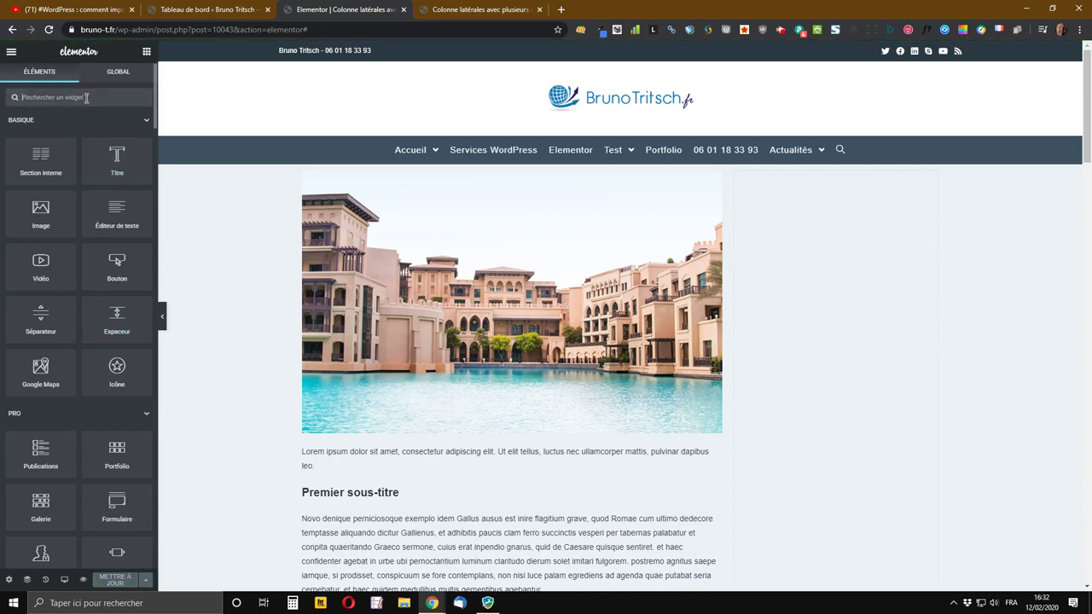
type("mod")
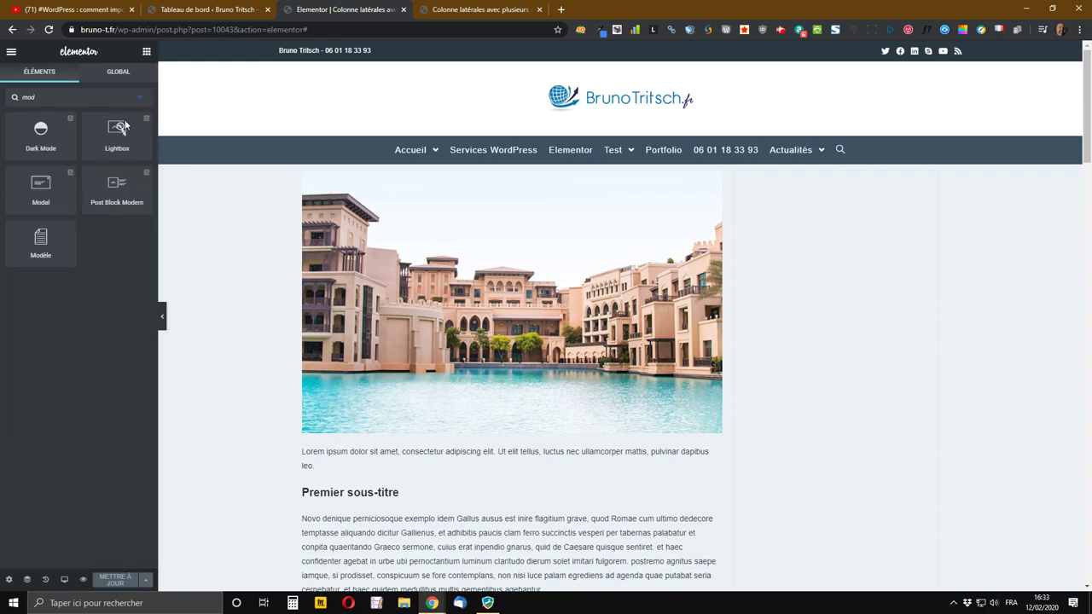
left_click_drag(40, 242, 812, 308)
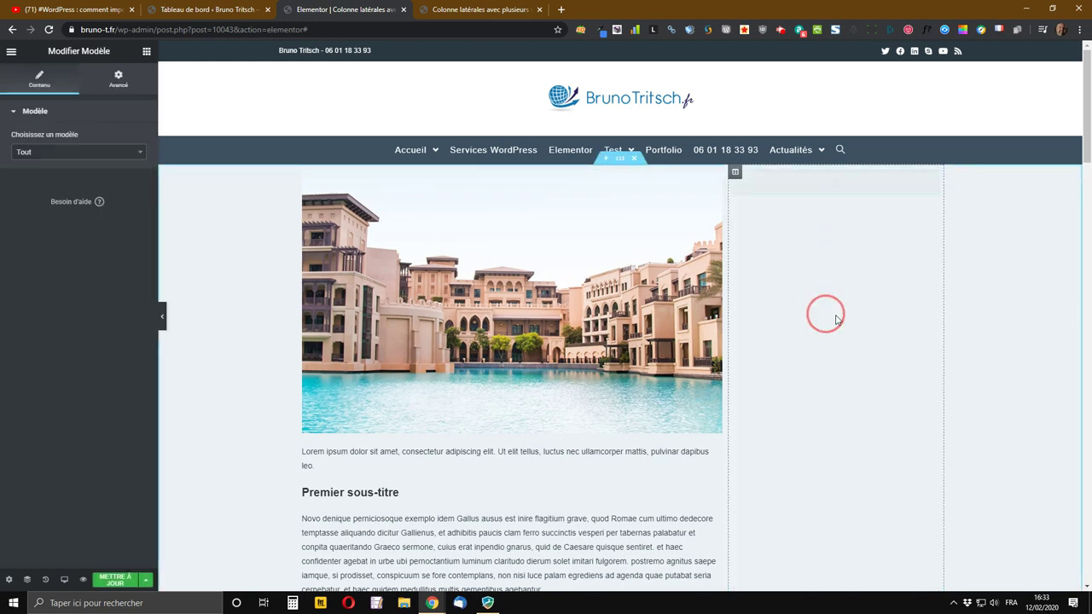
Step: Choose the saved template "Suite de widgets de colonne latérale" as the content of the Modèle widget
left_click(70, 160)
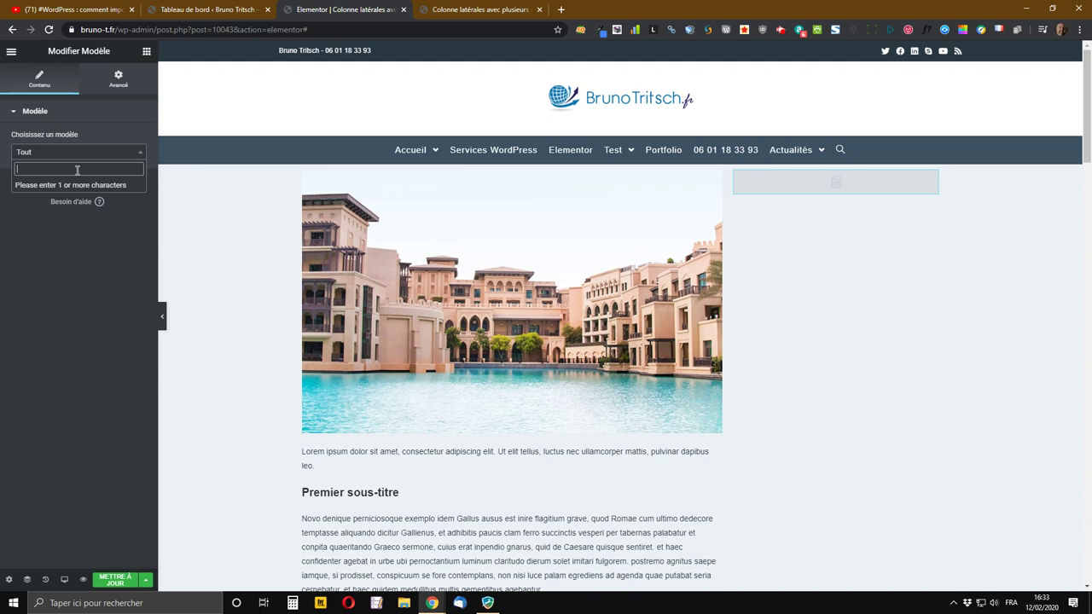
type("widg")
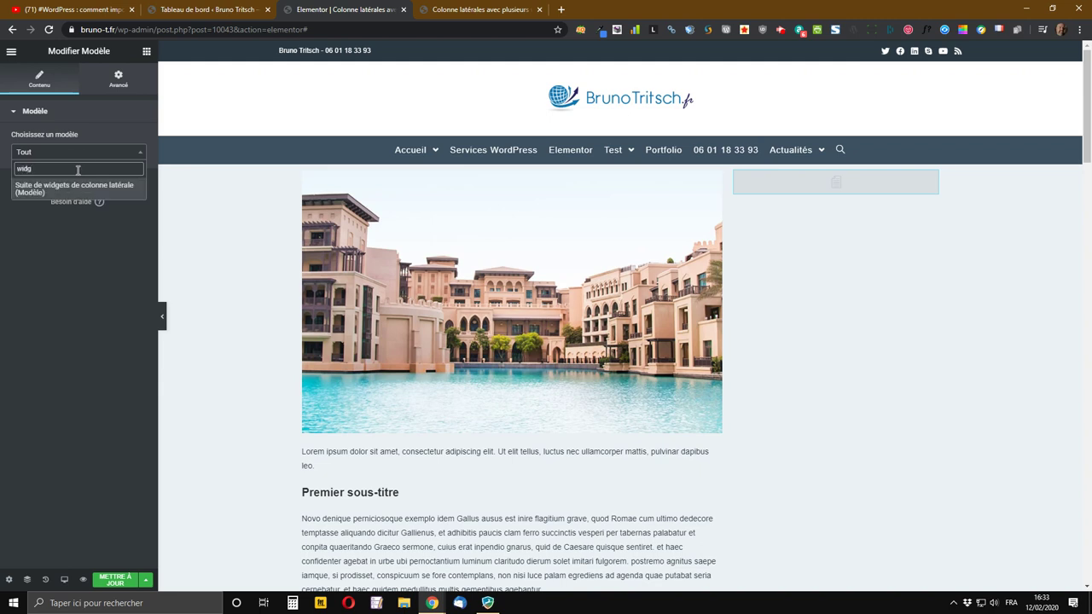
type("e")
left_click(109, 189)
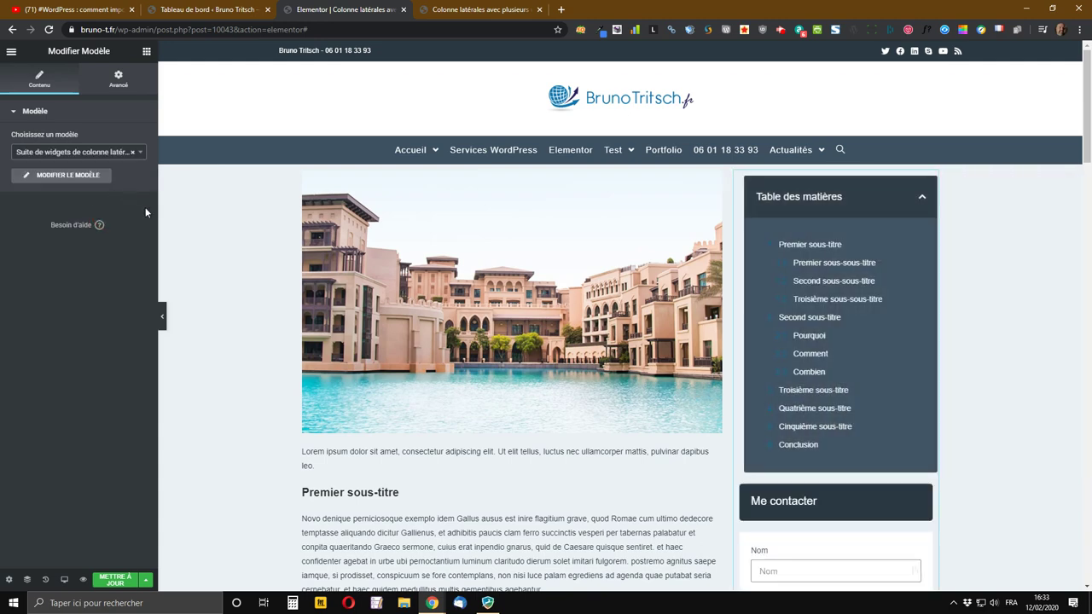
Step: Look over the inserted template in the sidebar, from the table of contents down to the contact form
scroll(663, 385, "down", 2)
scroll(794, 401, "down", 7)
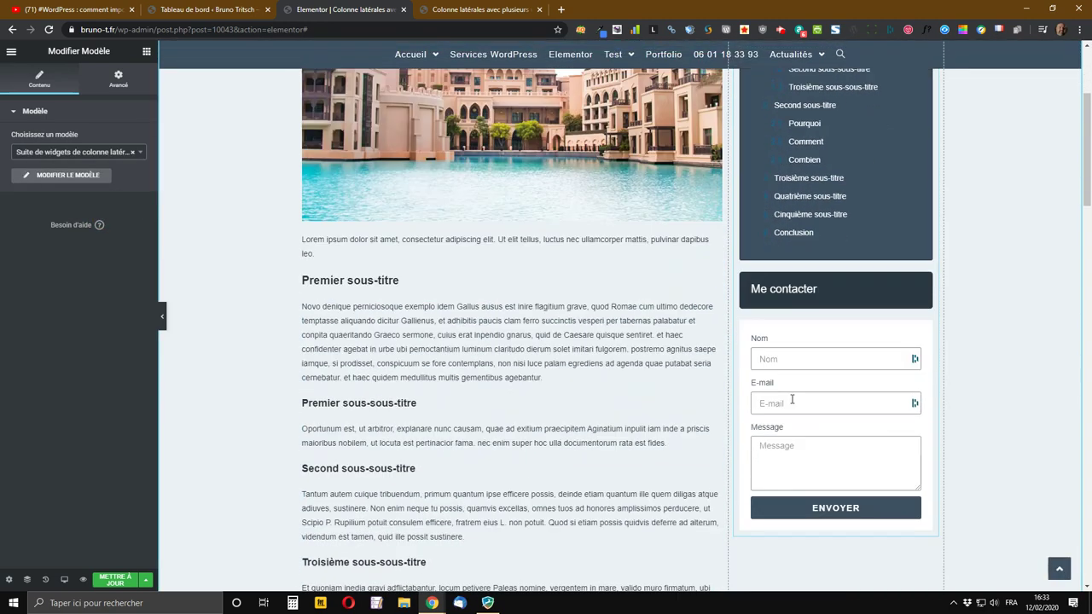
scroll(794, 402, "up", 4)
scroll(802, 399, "up", 5)
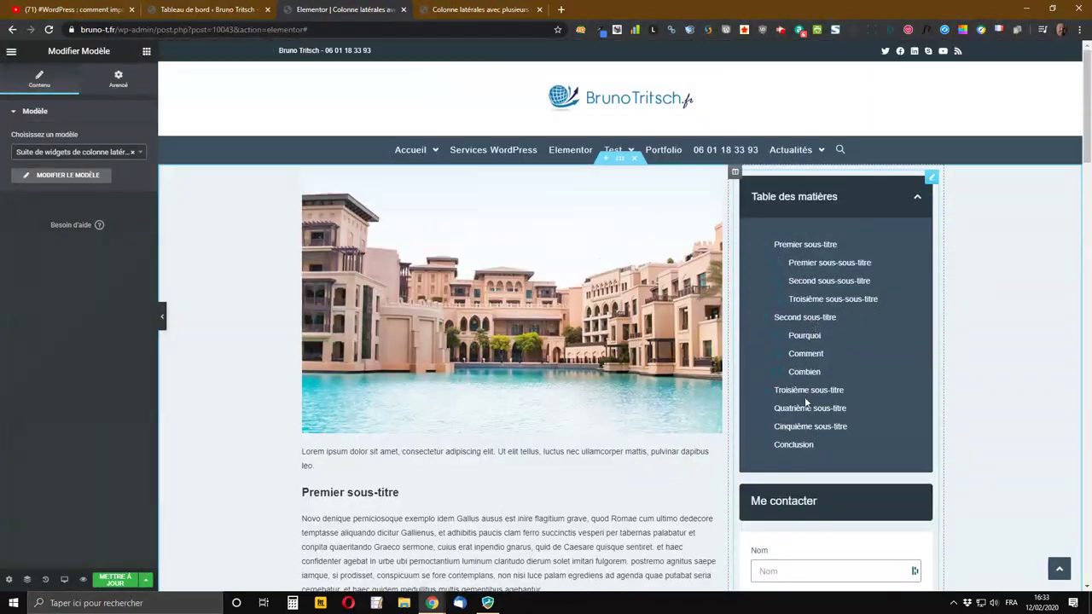
scroll(756, 334, "down", 2)
scroll(756, 335, "down", 1)
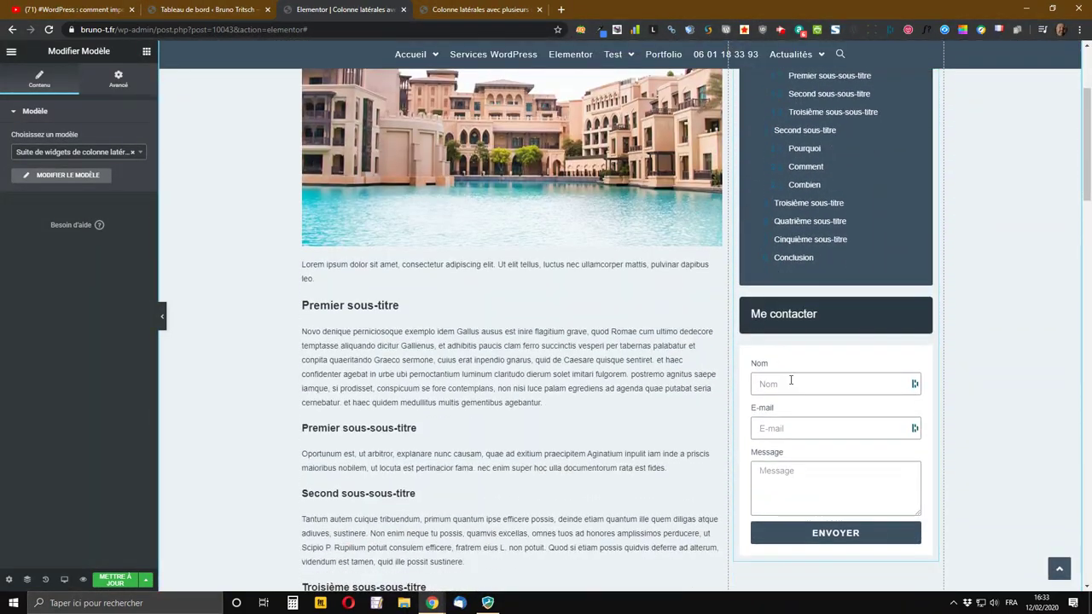
scroll(792, 380, "up", 3)
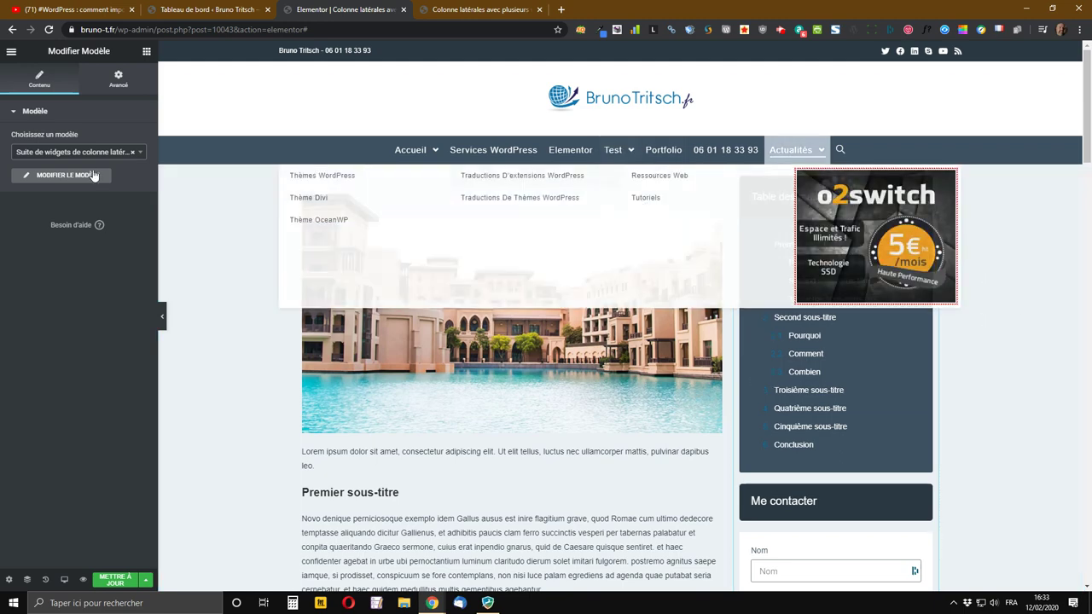
Step: Set the Modèle widget's Épinglé option to Haut in its motion effects and remove Mobile from the devices with active pinning
left_click(123, 83)
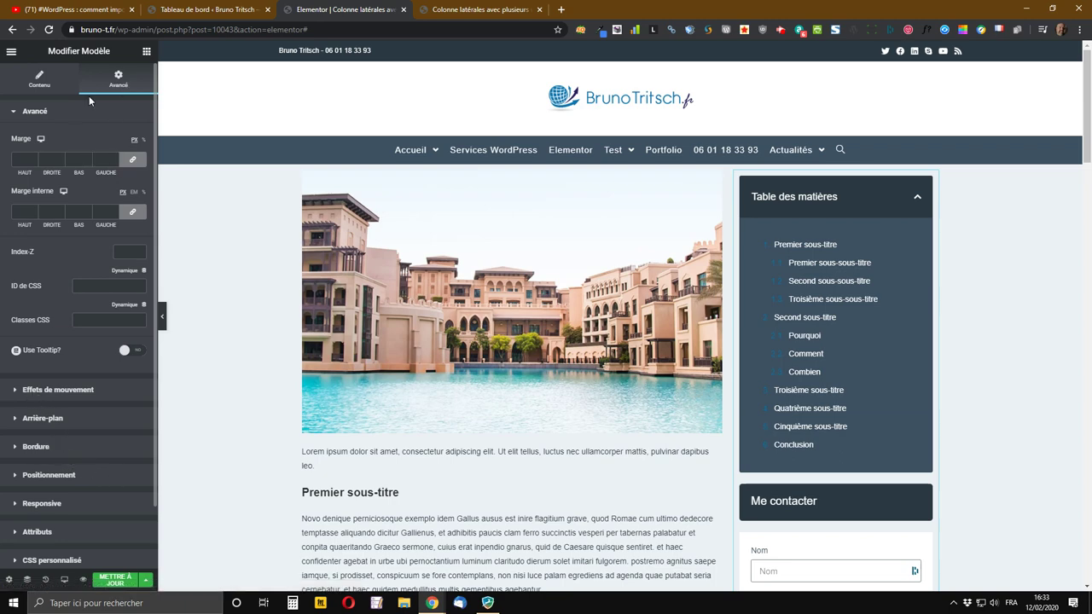
left_click(49, 391)
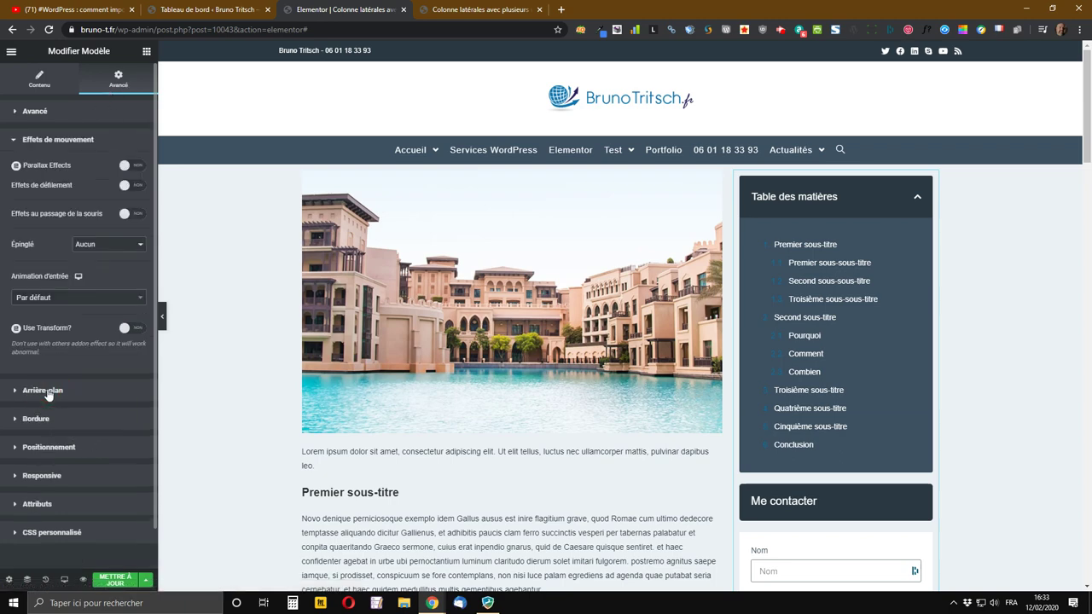
left_click(101, 247)
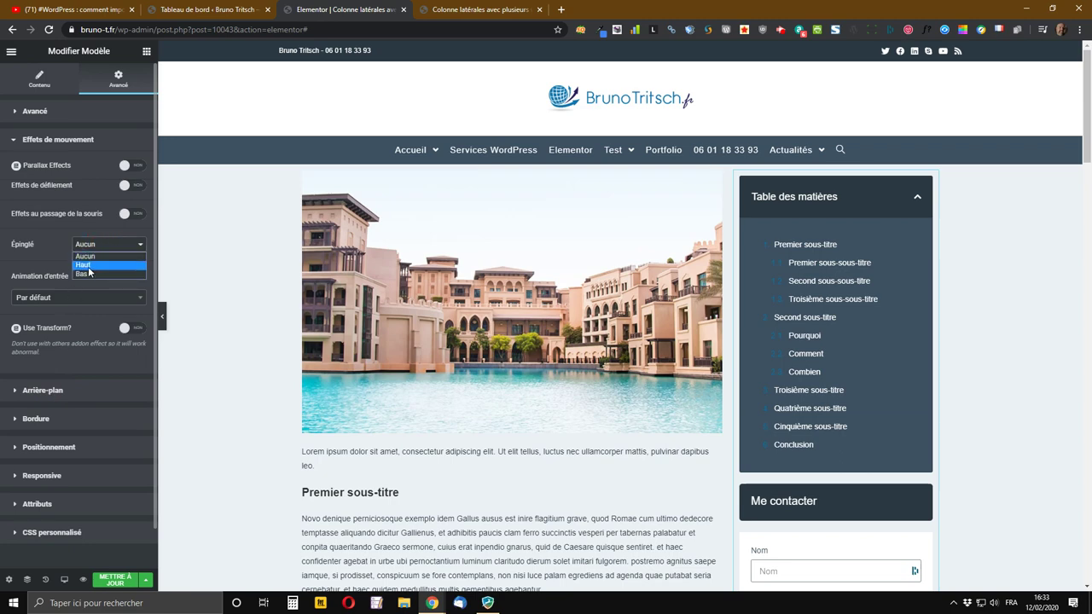
left_click(94, 264)
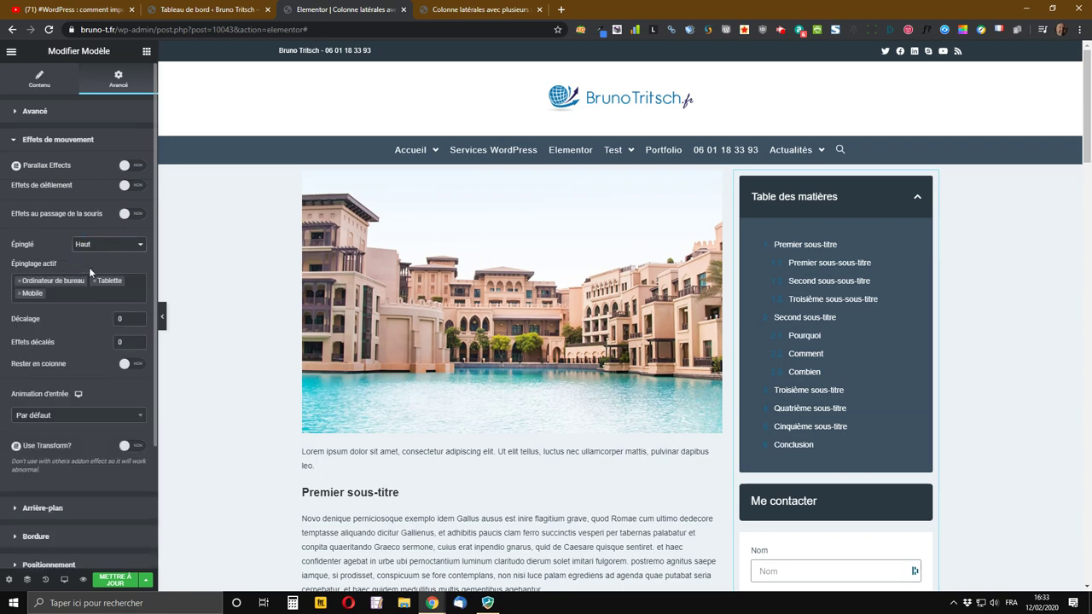
left_click(19, 293)
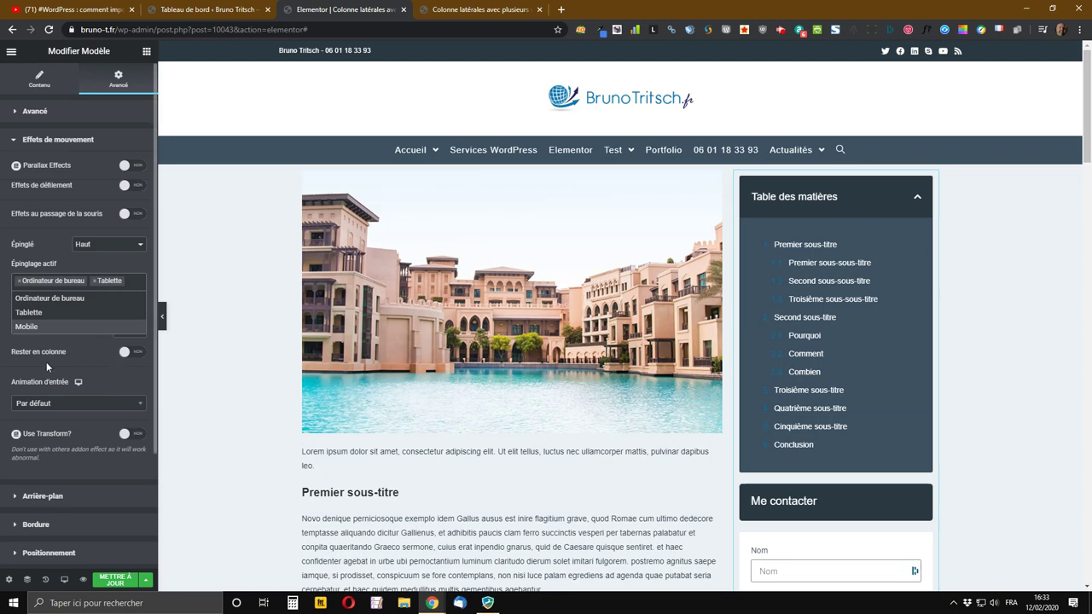
left_click(111, 261)
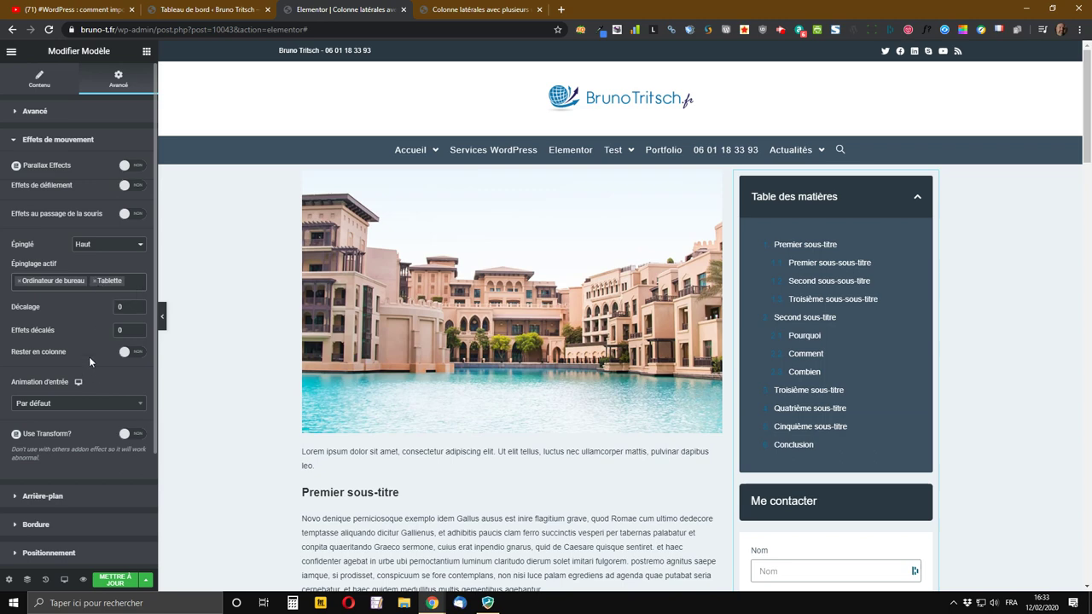
Step: Set the Modèle widget's pinning Décalage to 80, enable Rester en colonne and update the page
left_click(96, 281)
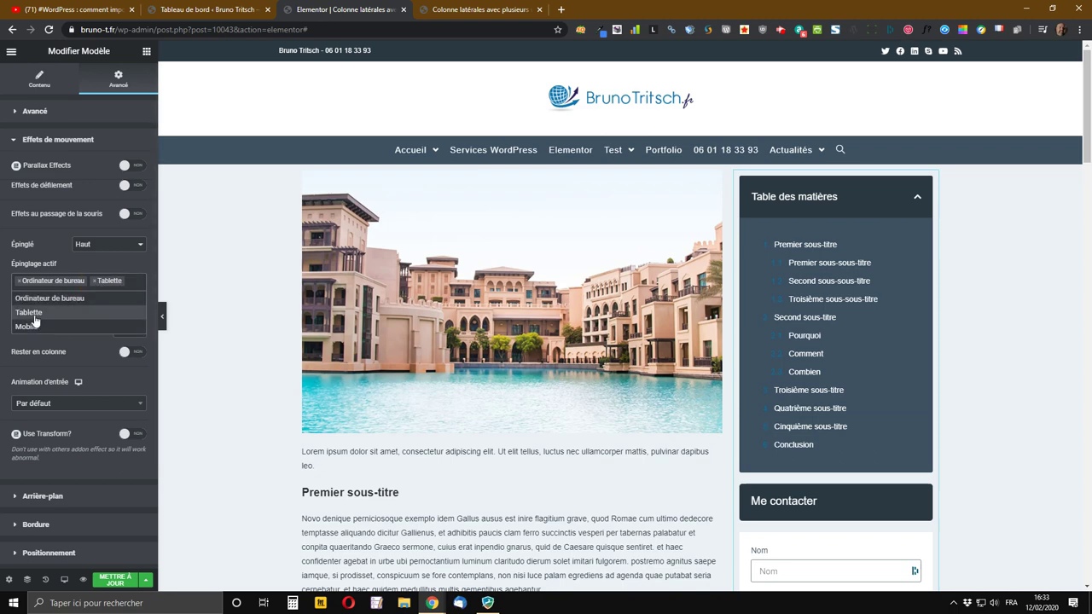
left_click(46, 250)
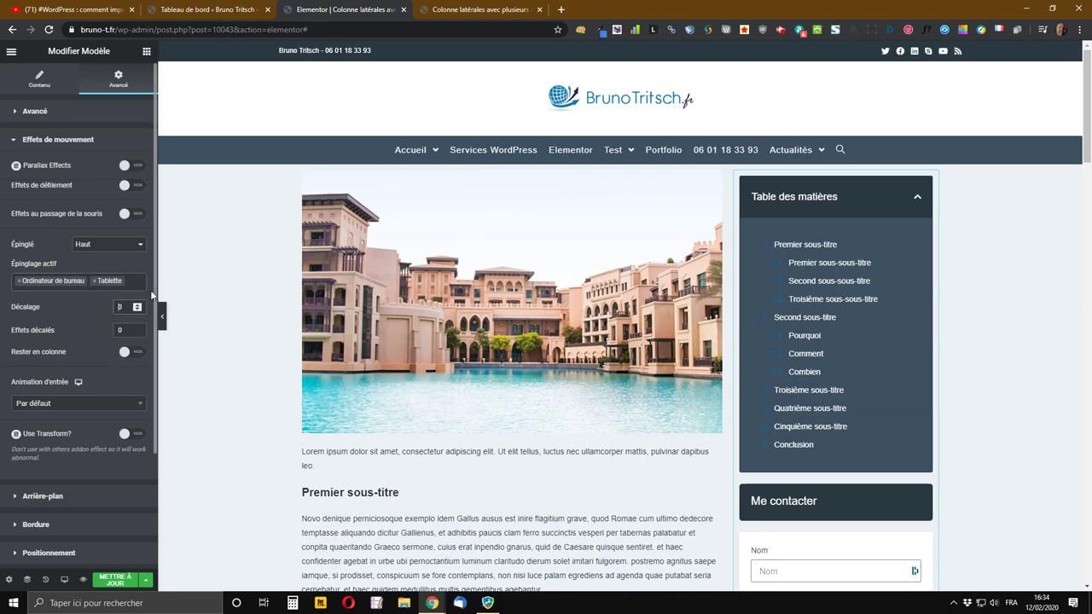
left_click(129, 352)
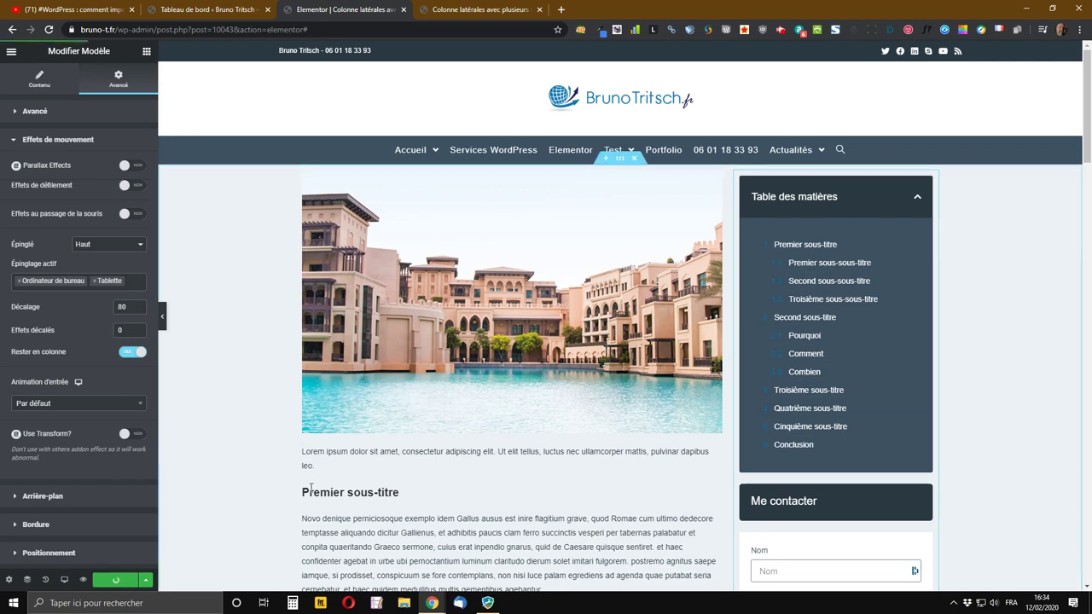
Step: Reload the published page and examine how the pinned sidebar widgets behave along the whole article down to the footer
left_click(470, 6)
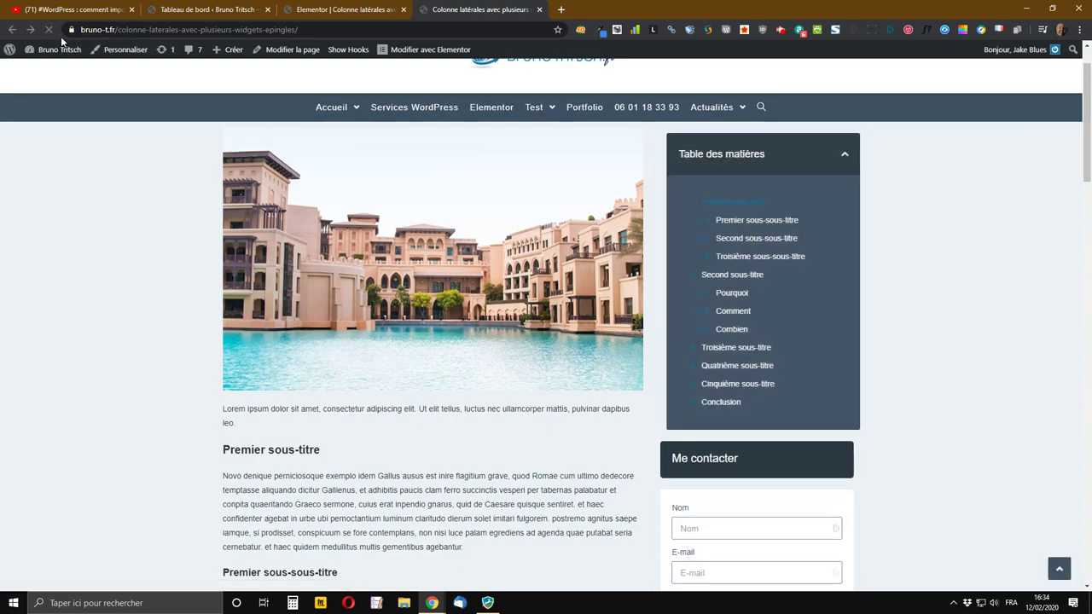
scroll(126, 138, "down", 3)
scroll(126, 138, "down", 15)
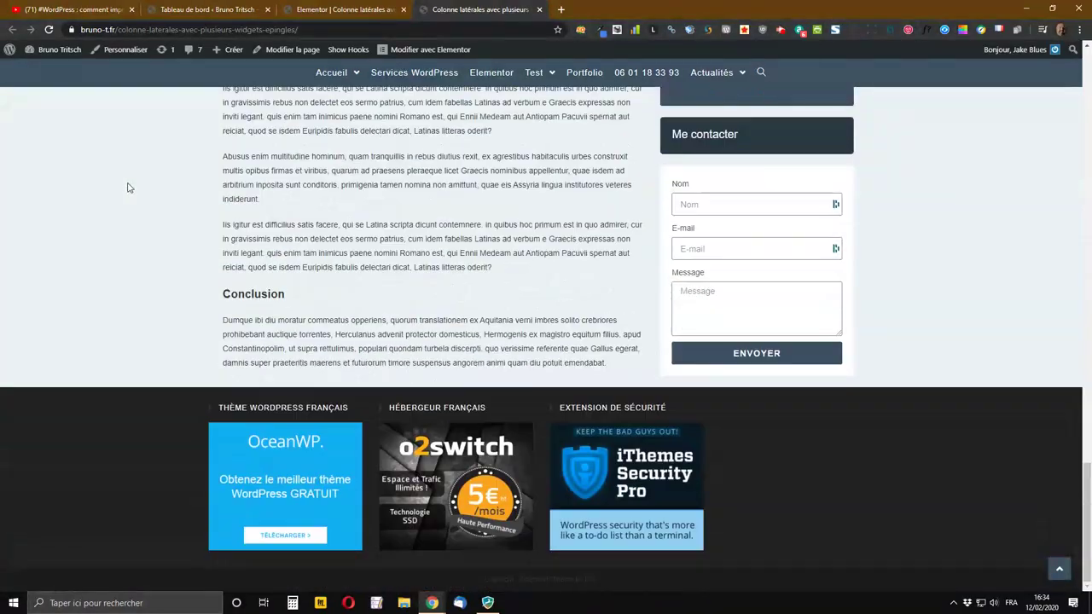
scroll(145, 188, "up", 10)
scroll(915, 492, "down", 9)
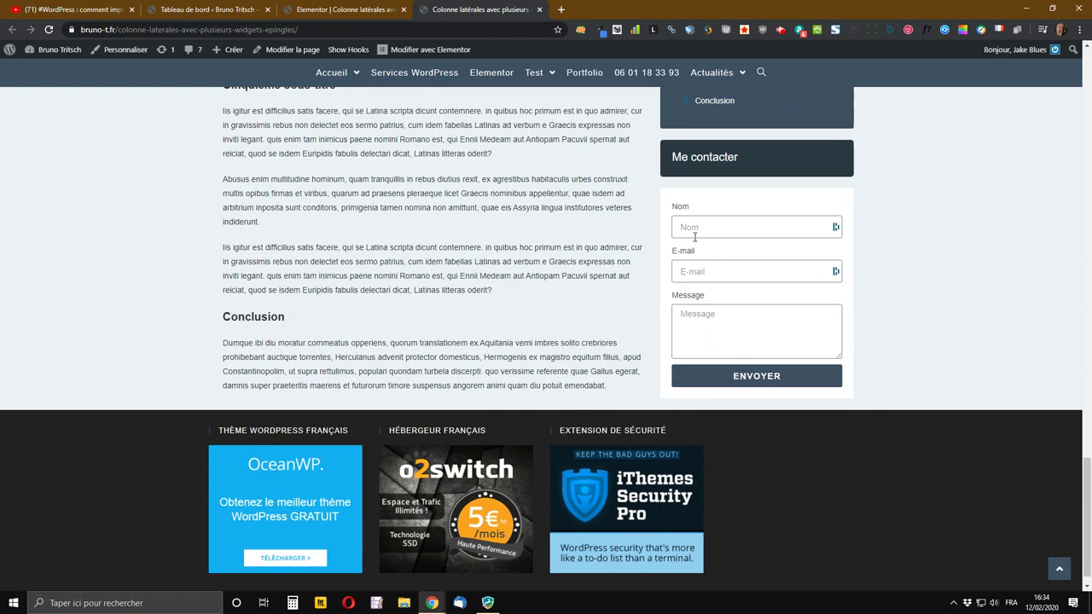
scroll(839, 431, "up", 12)
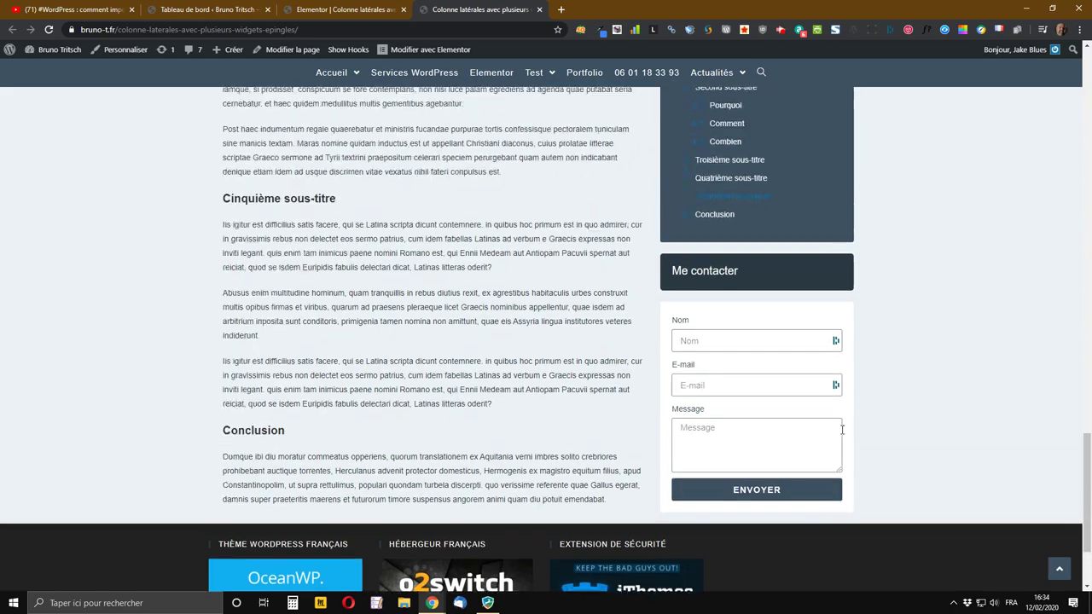
scroll(828, 431, "up", 8)
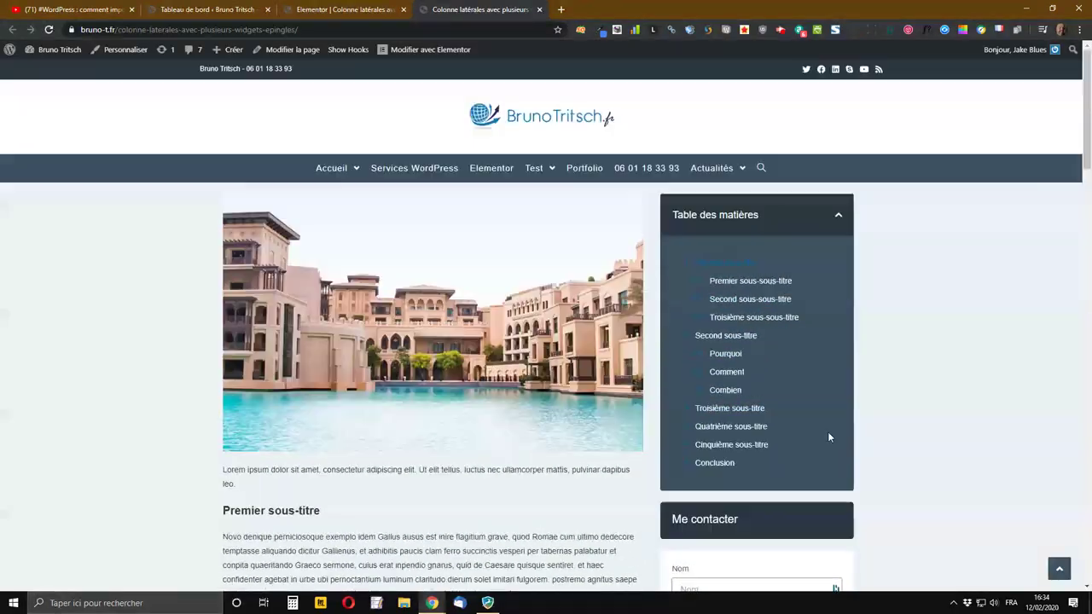
scroll(826, 432, "down", 15)
scroll(821, 438, "down", 4)
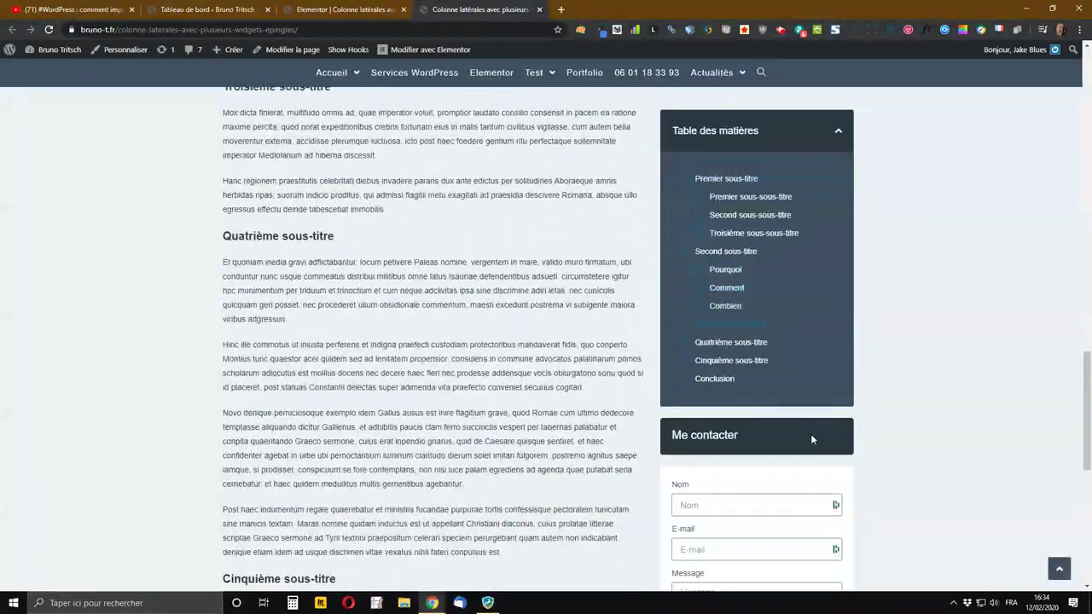
scroll(810, 434, "up", 5)
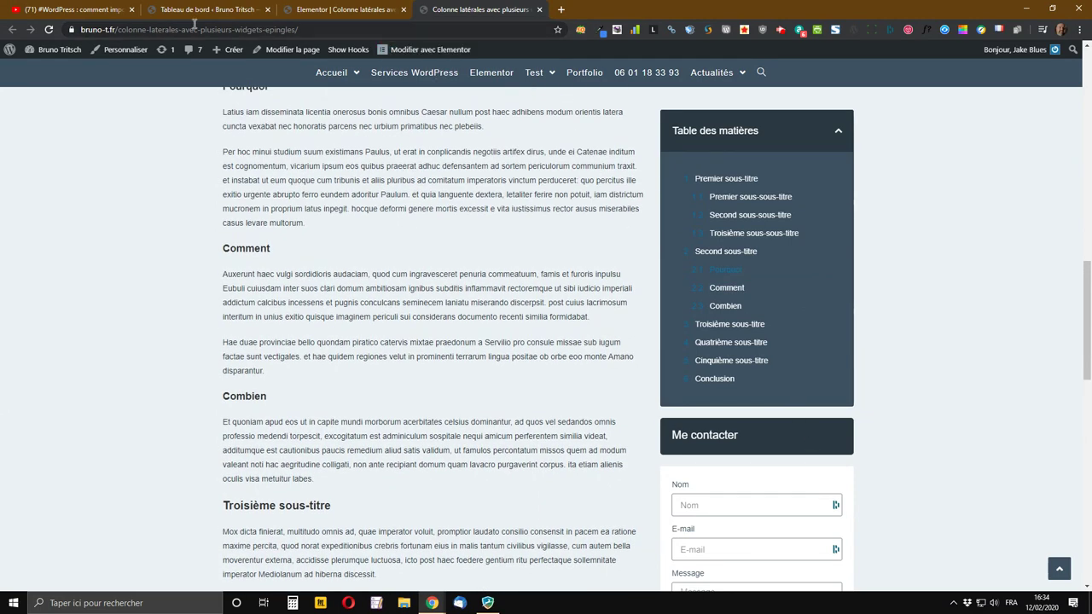
Step: Switch to the YouTube page of the Suki theme demo import video and like the video
left_click(86, 8)
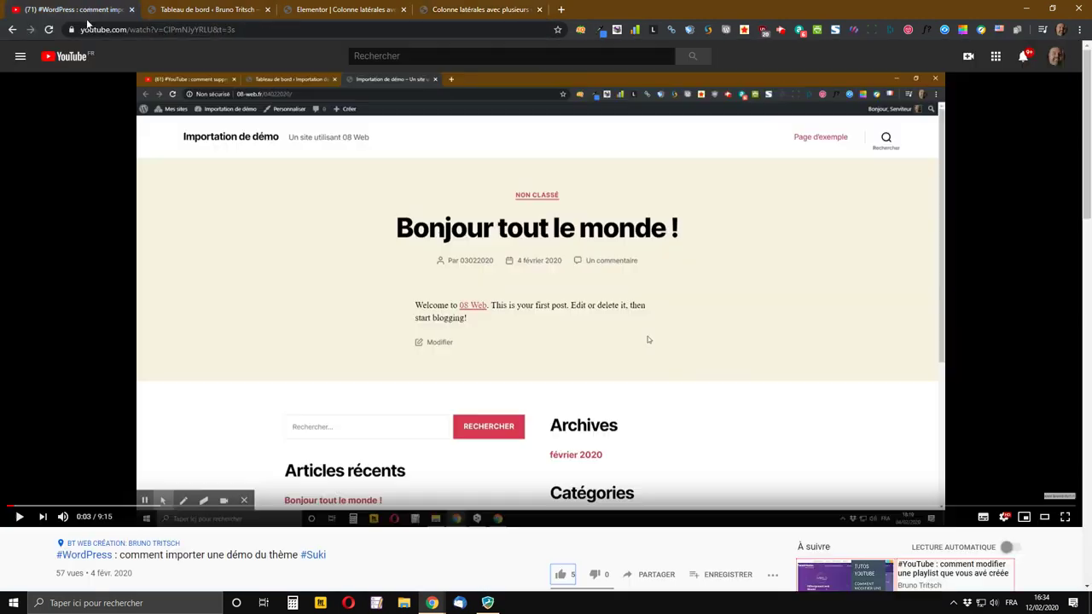
scroll(622, 437, "down", 2)
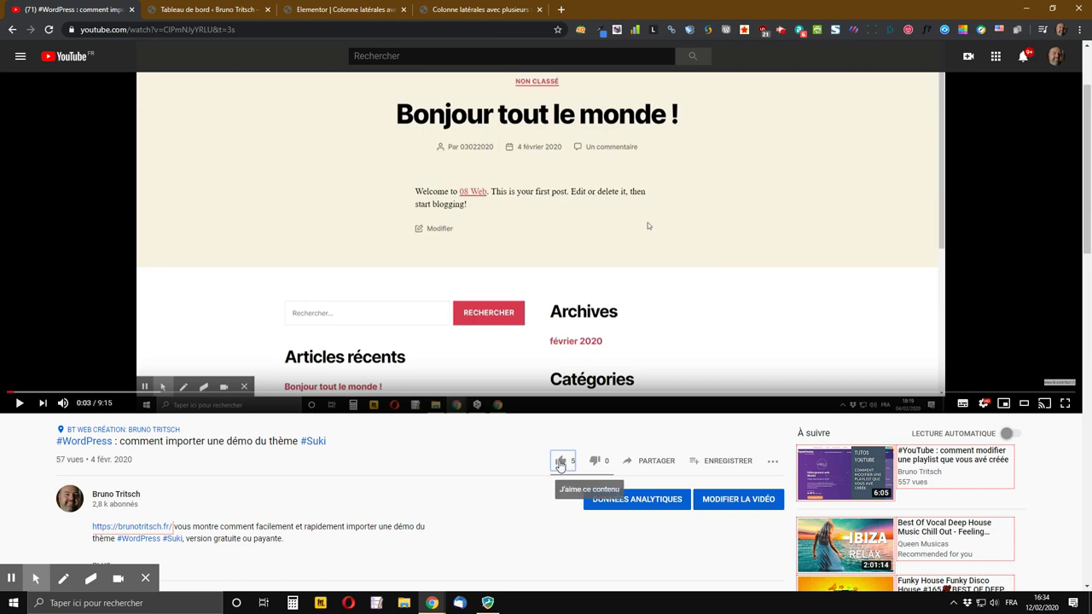
left_click(560, 462)
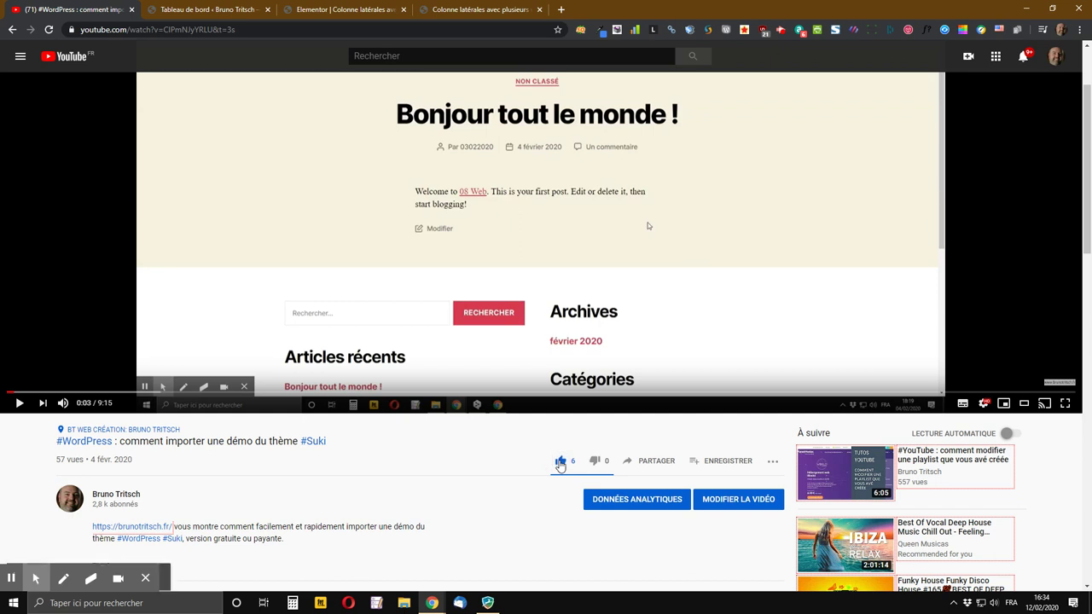
Step: Expand the video's description and look through its recommended theme, extension, hosting and Elementor addon links
scroll(558, 464, "down", 2)
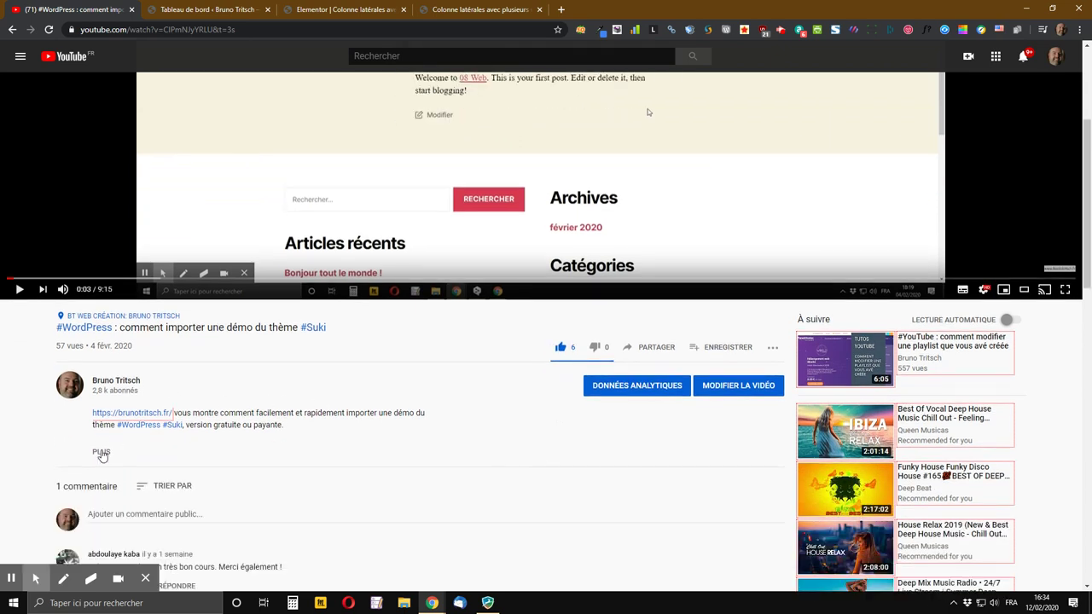
left_click(101, 452)
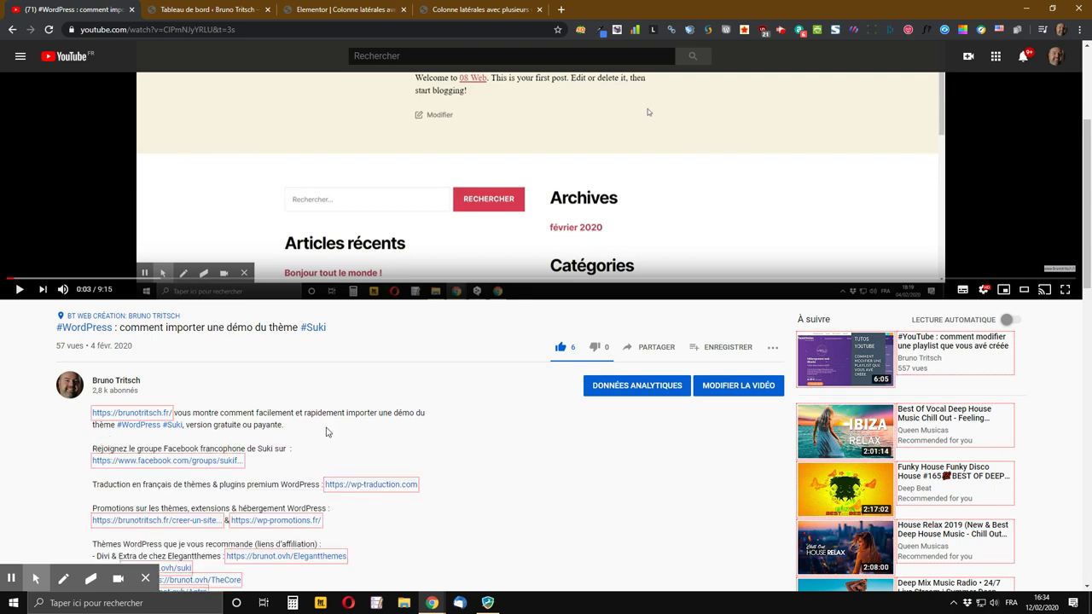
scroll(328, 430, "down", 3)
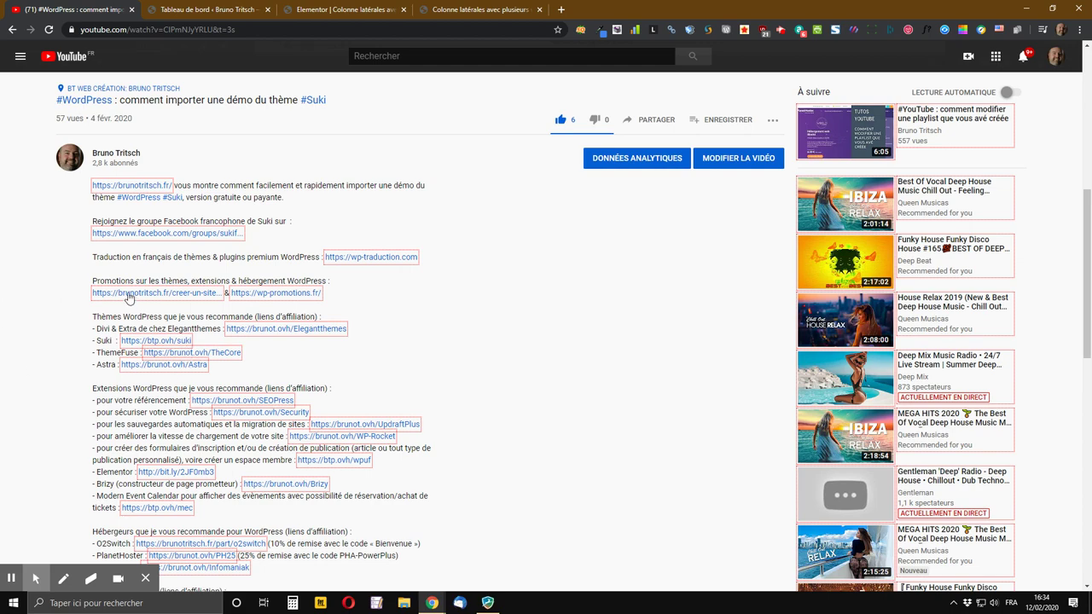
scroll(169, 388, "down", 5)
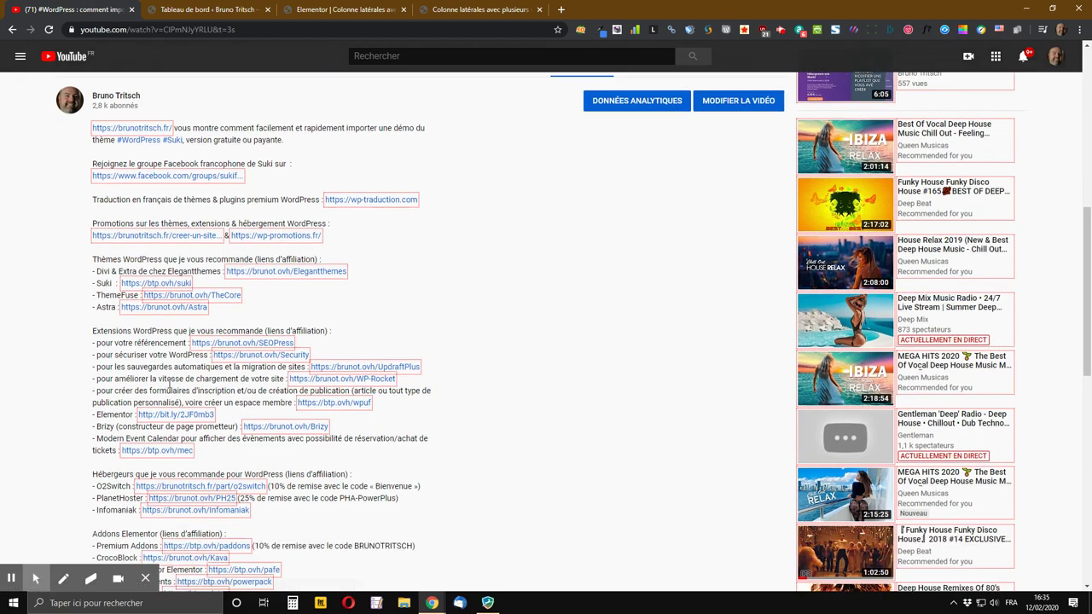
scroll(169, 389, "down", 2)
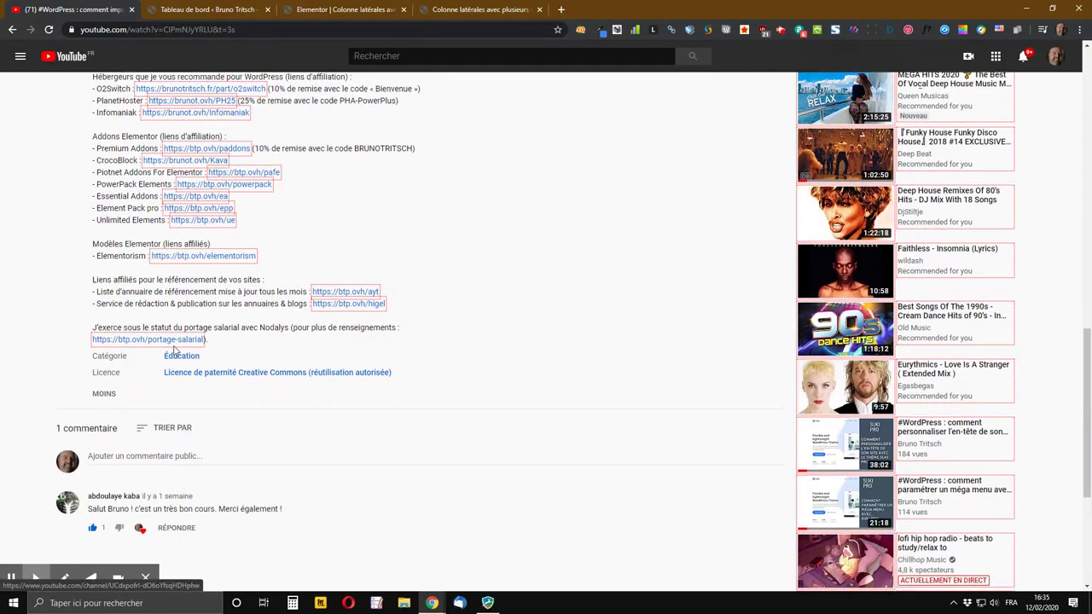
scroll(167, 351, "up", 3)
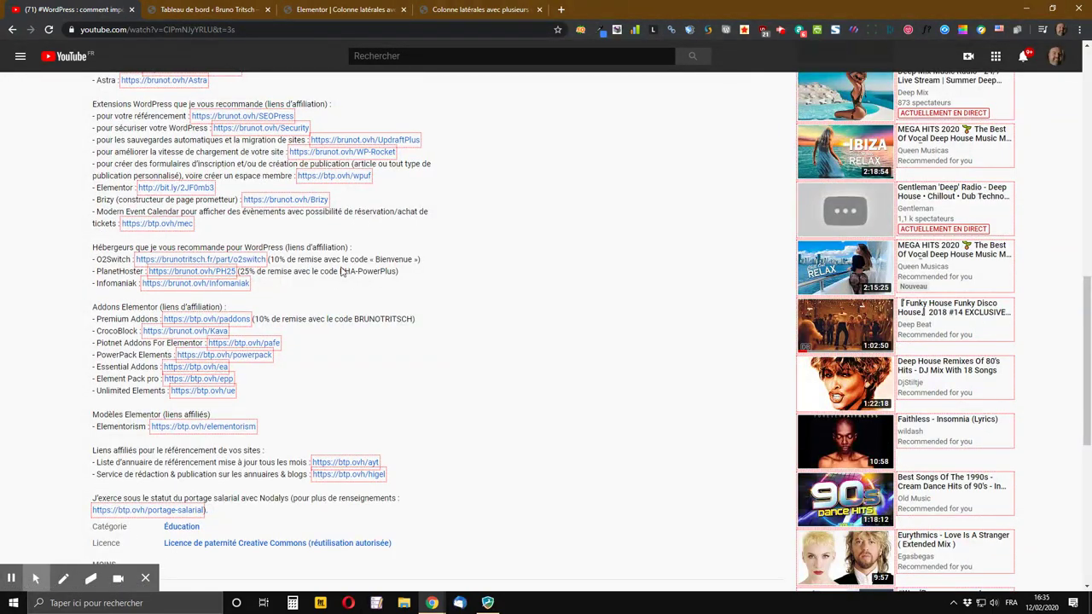